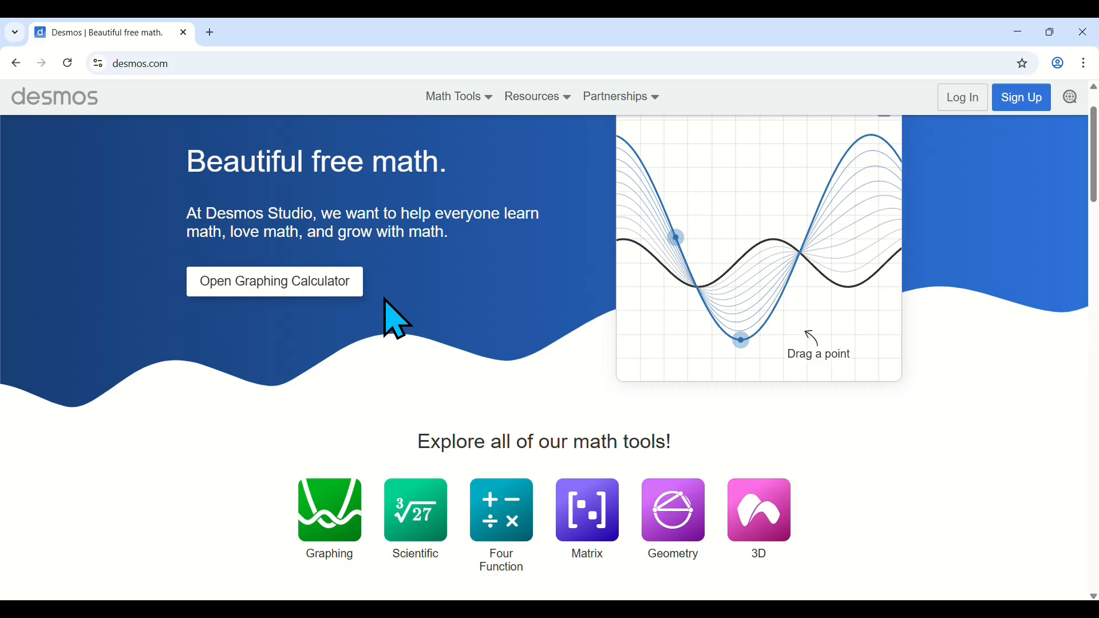
# Open the graphing calculator with its on-screen math keypad and enter (x+1)² in the first expression
pyautogui.click(351, 291)
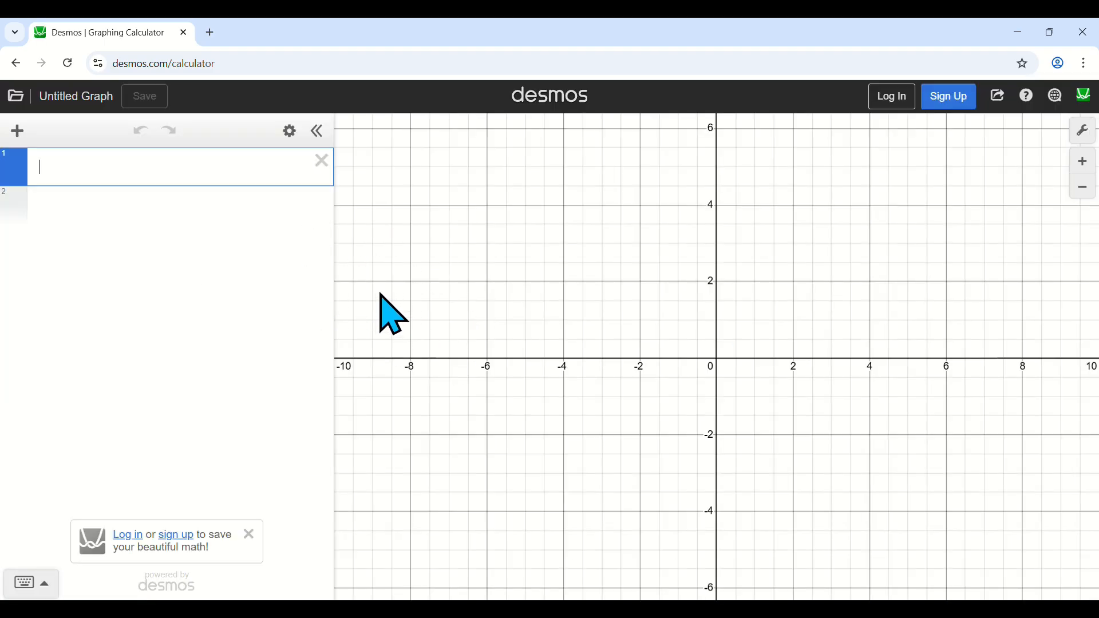
pyautogui.click(50, 592)
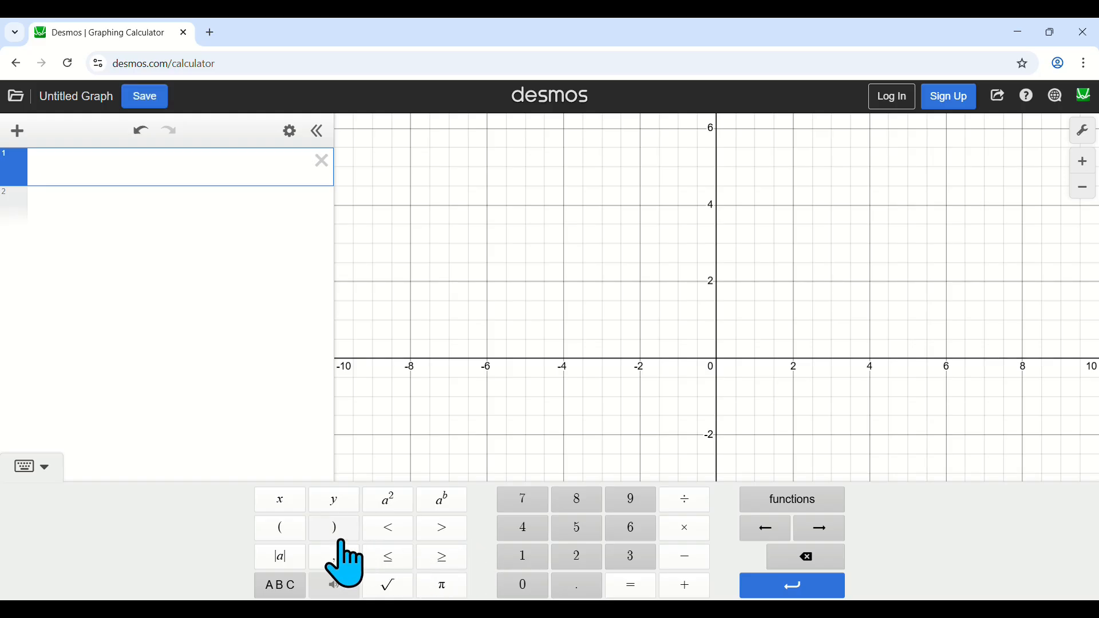
pyautogui.click(282, 528)
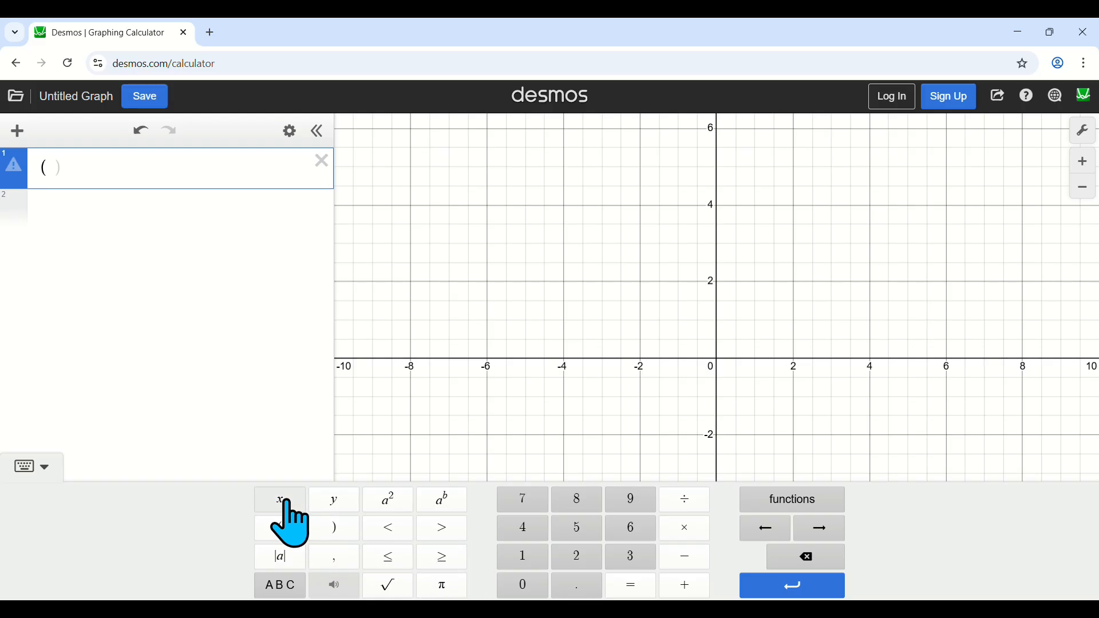
pyautogui.click(282, 500)
pyautogui.click(687, 584)
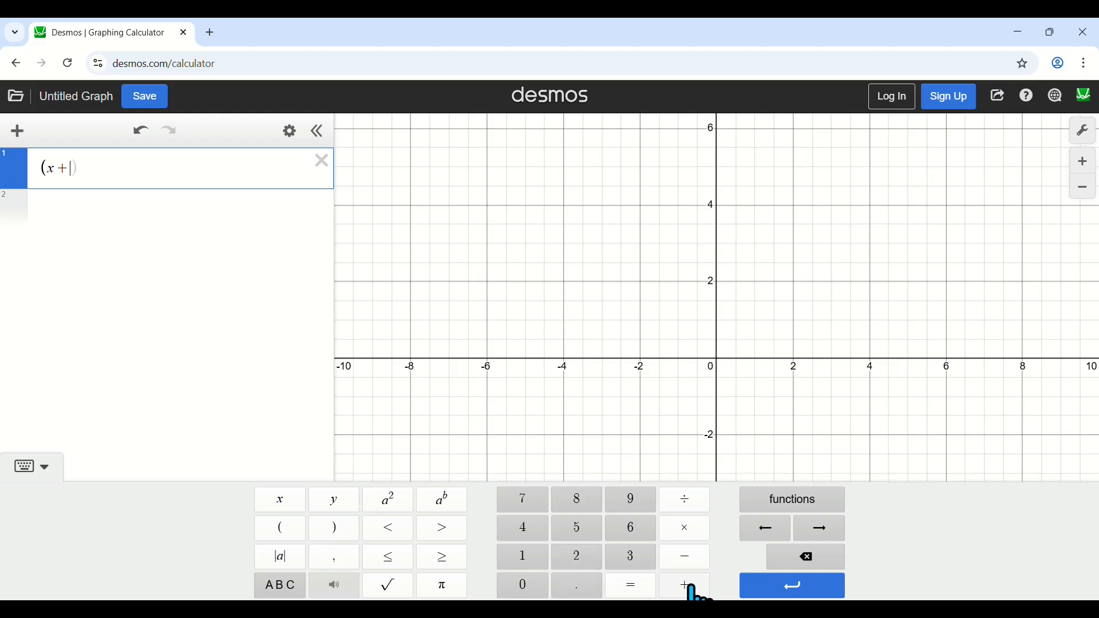
pyautogui.click(522, 558)
pyautogui.click(335, 528)
pyautogui.click(390, 504)
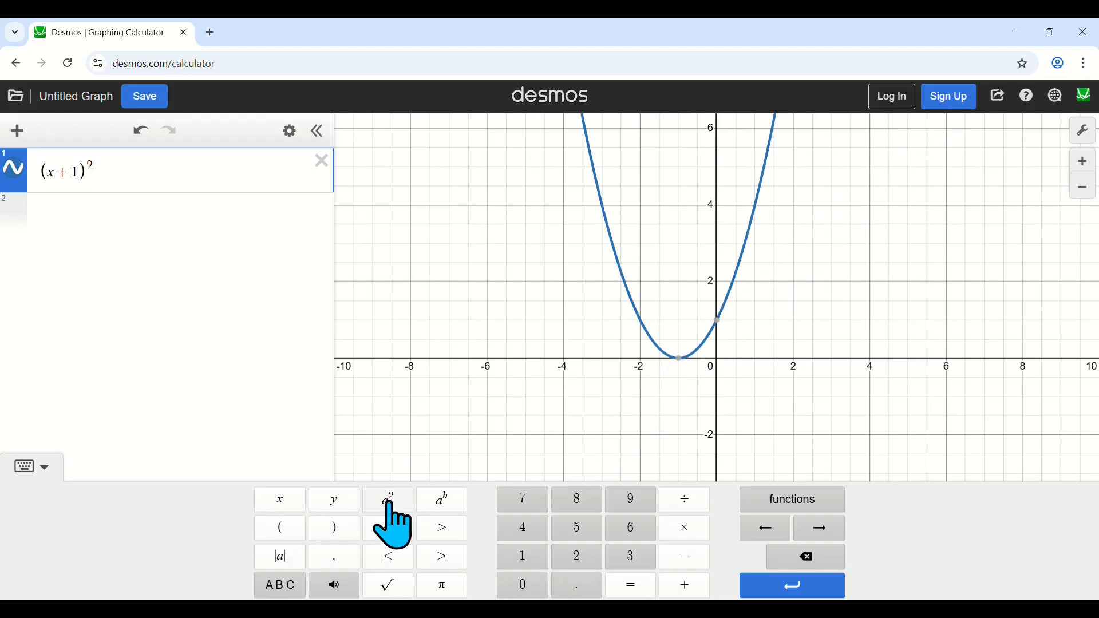
# Extend the first expression into the circle equation (x+1)²+(y+1)²=4
pyautogui.click(695, 587)
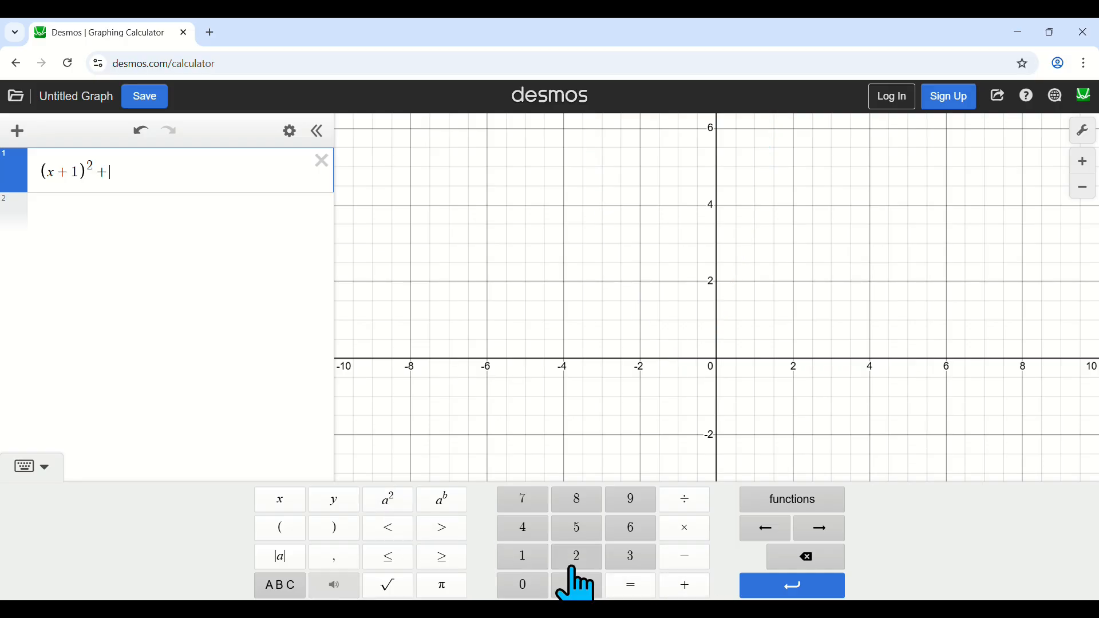
pyautogui.click(284, 528)
pyautogui.click(335, 503)
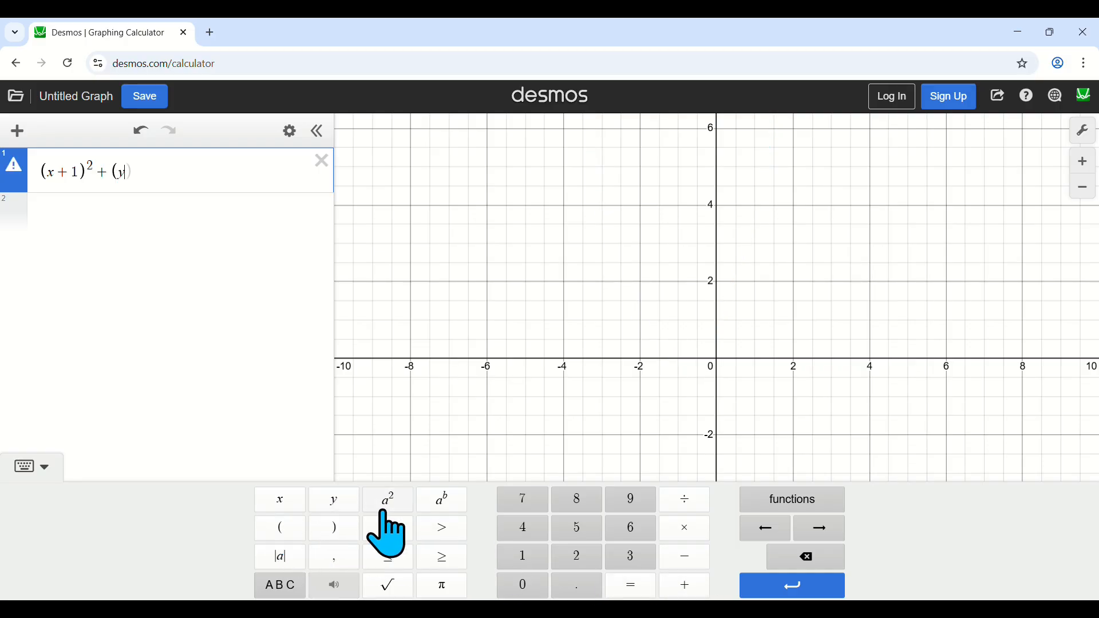
pyautogui.click(676, 583)
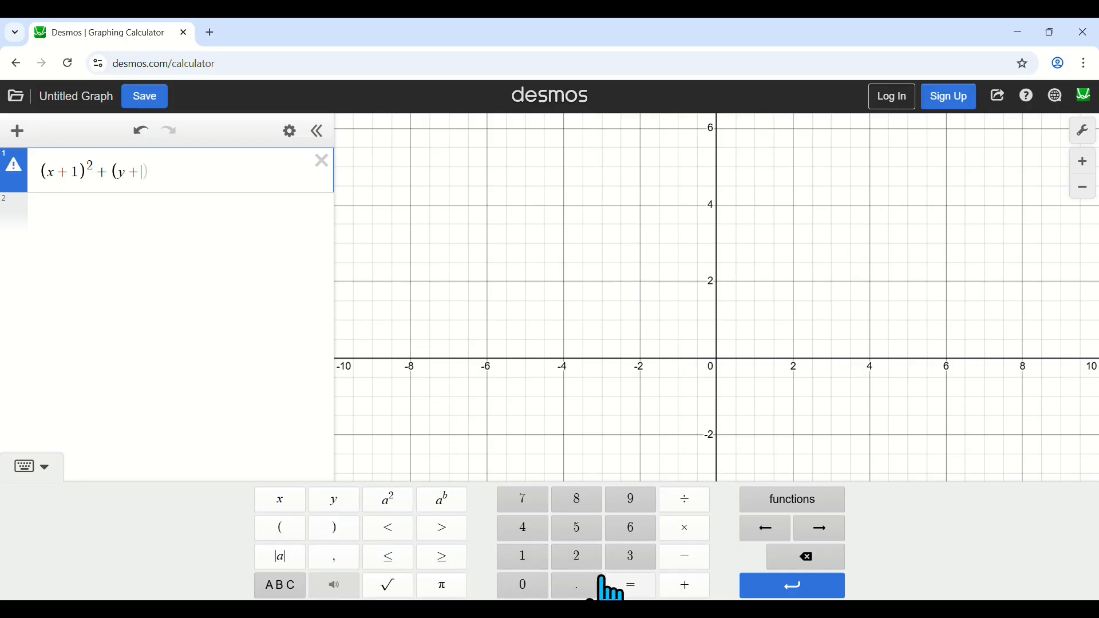
pyautogui.click(500, 555)
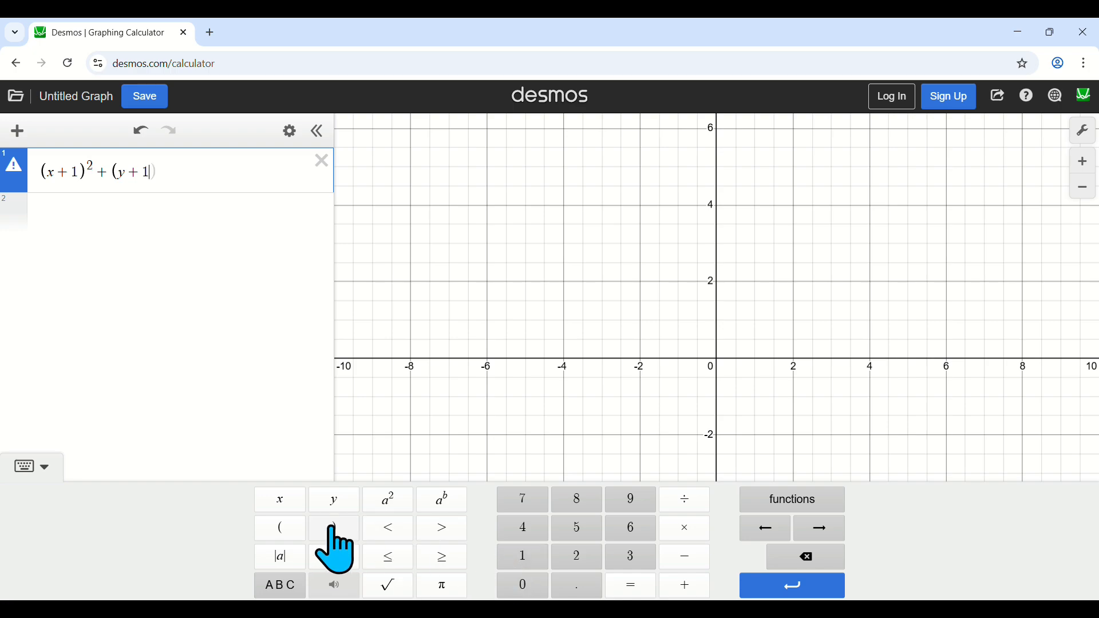
pyautogui.click(386, 500)
pyautogui.click(631, 586)
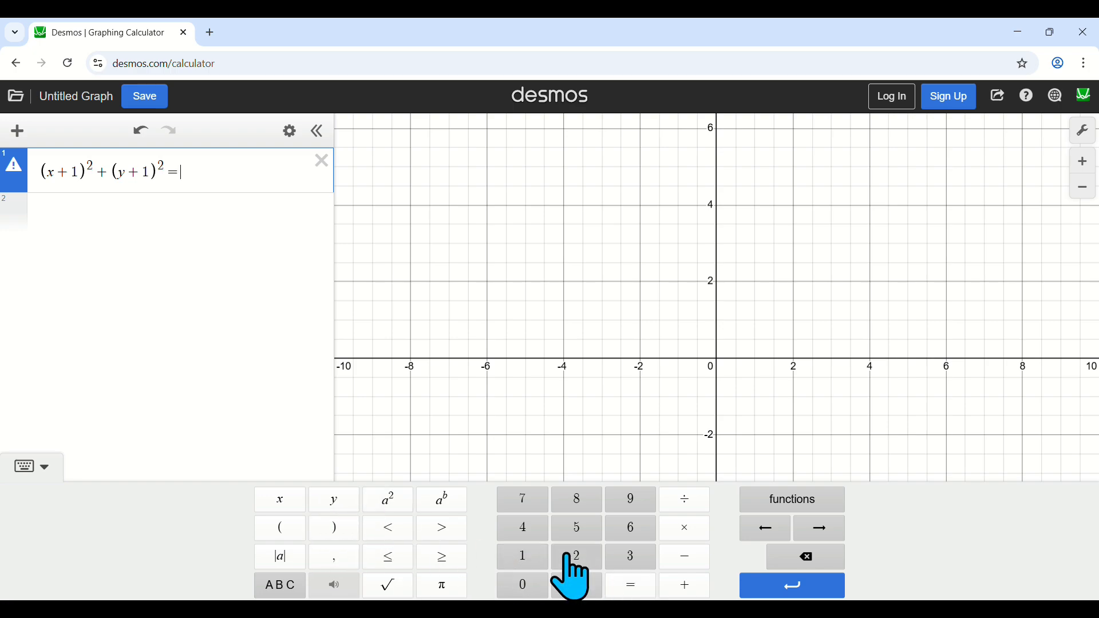
pyautogui.click(536, 535)
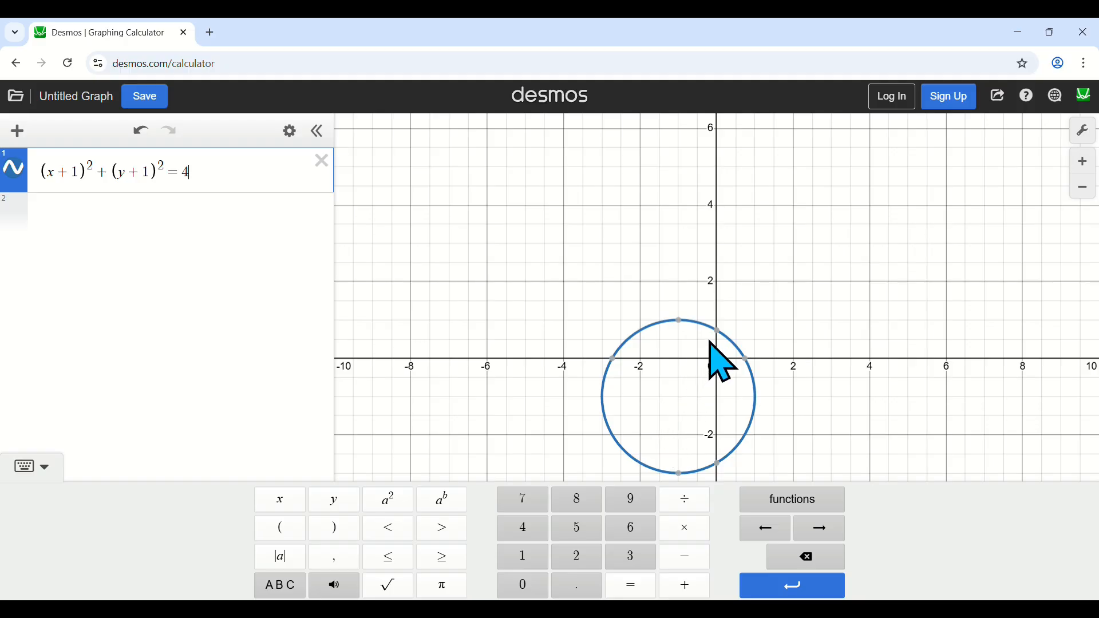
# Examine the coordinates of the circle's x- and y-intercepts and of its highest and lowest points
pyautogui.moveTo(745, 362)
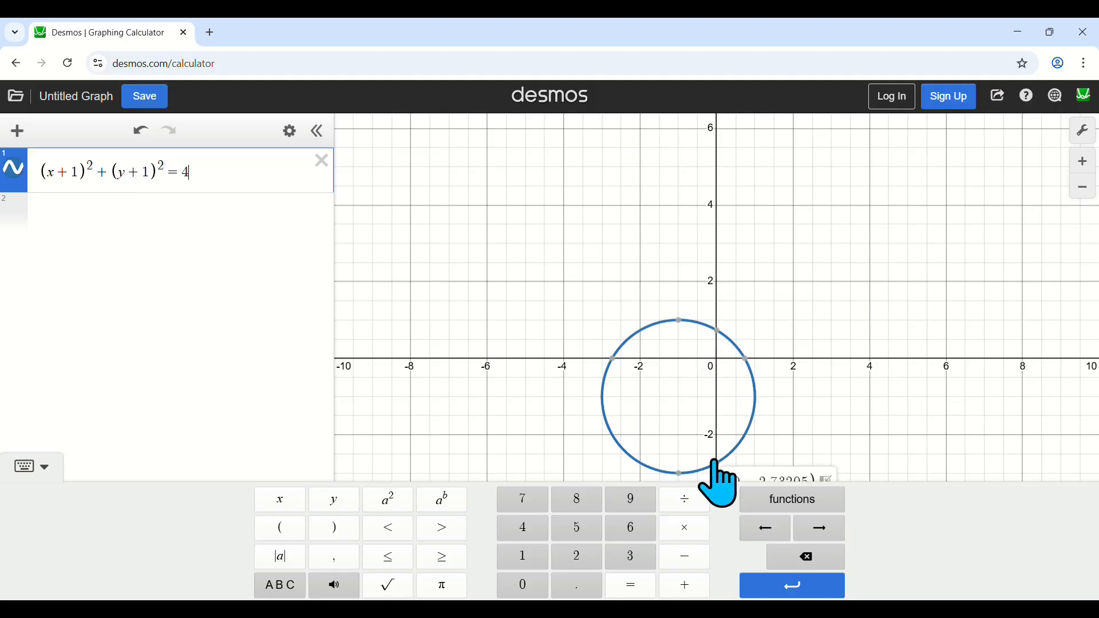
pyautogui.moveTo(617, 366)
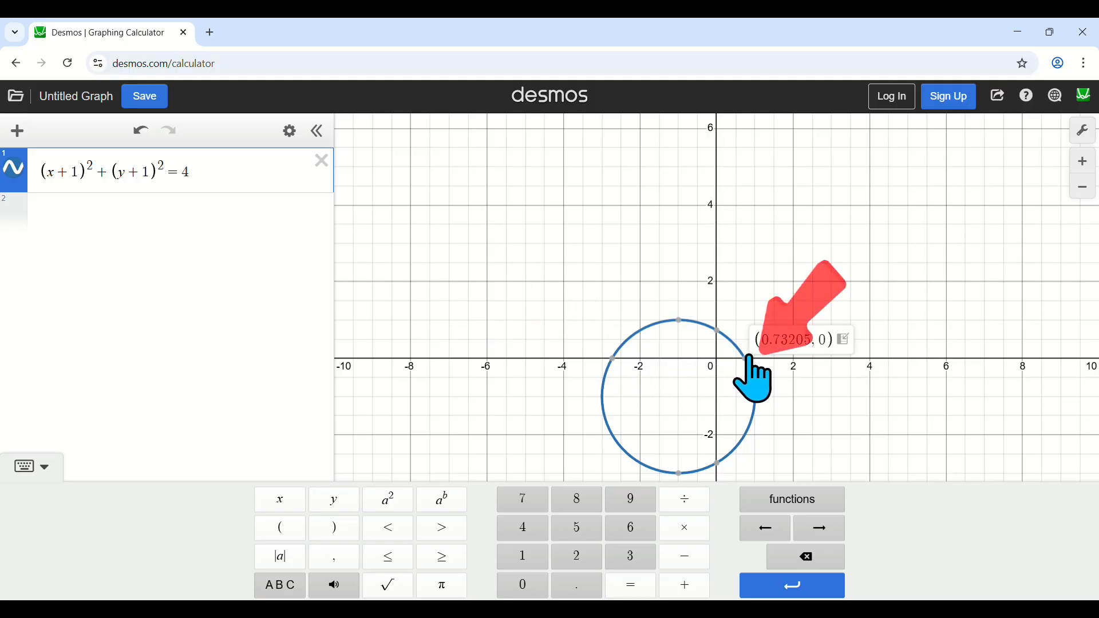
pyautogui.moveTo(720, 334)
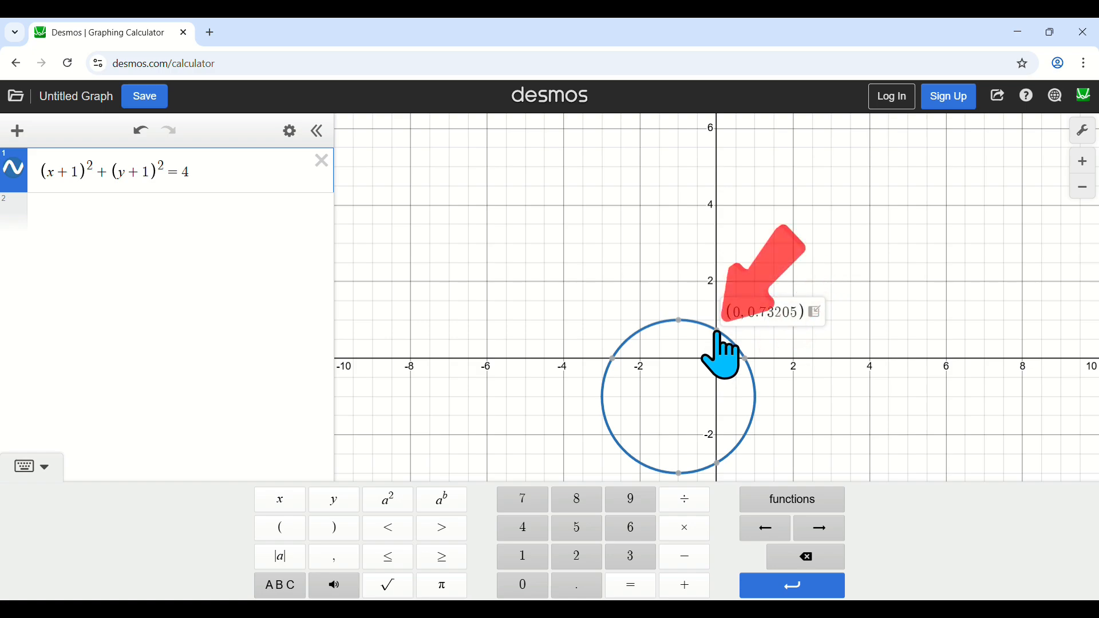
pyautogui.moveTo(718, 473)
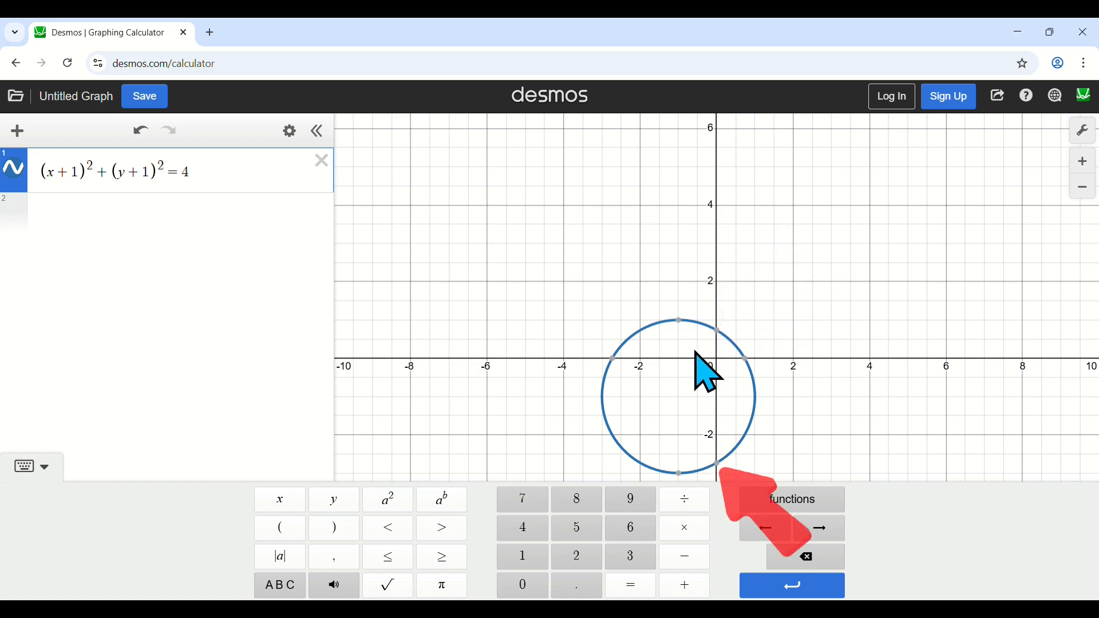
pyautogui.moveTo(680, 325)
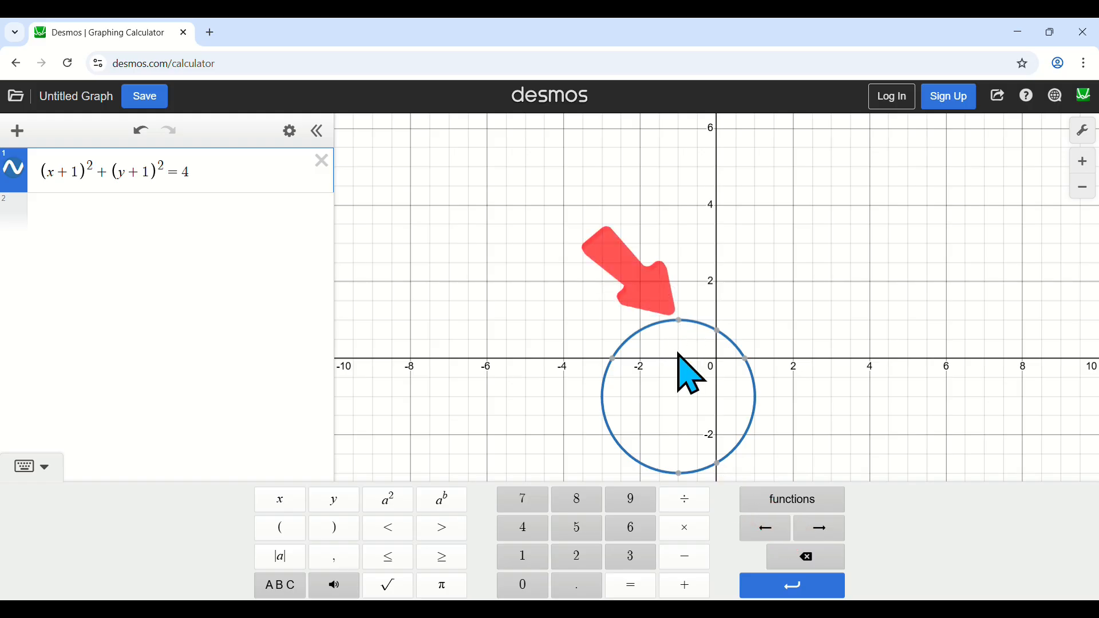
pyautogui.moveTo(681, 473)
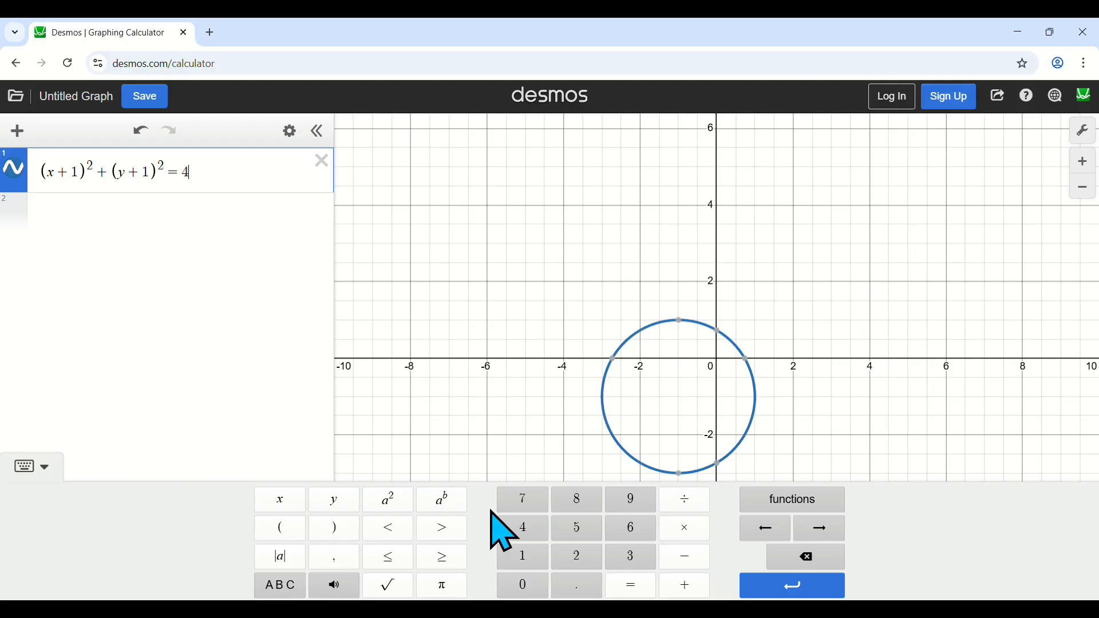
# Export the circle's highest point (-1, 1) to the expression list as point A and show its label
pyautogui.click(680, 322)
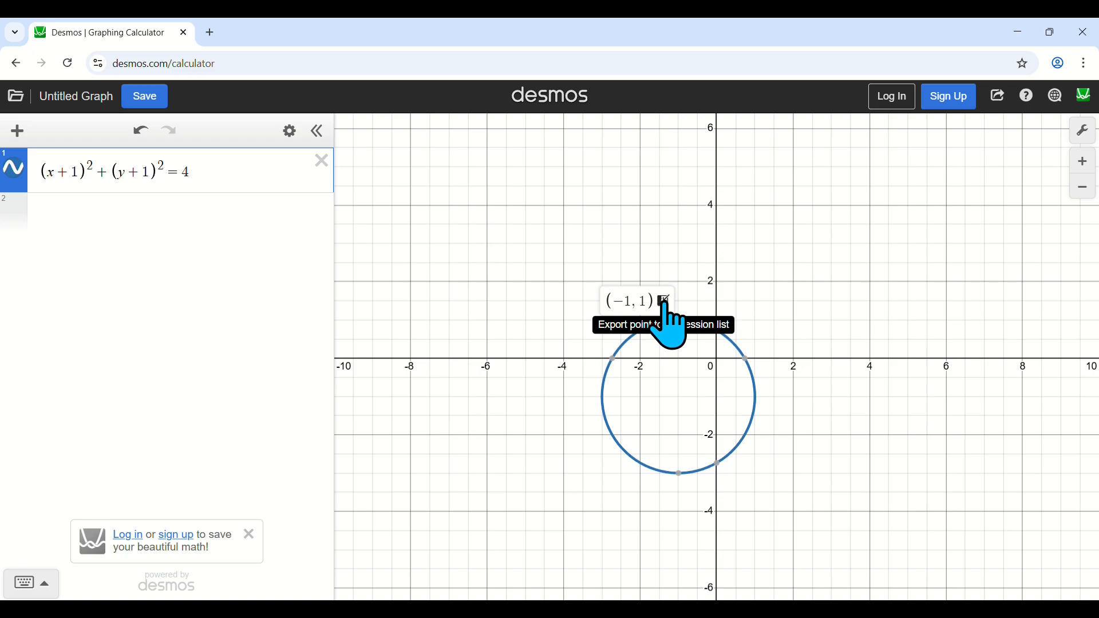
pyautogui.click(664, 301)
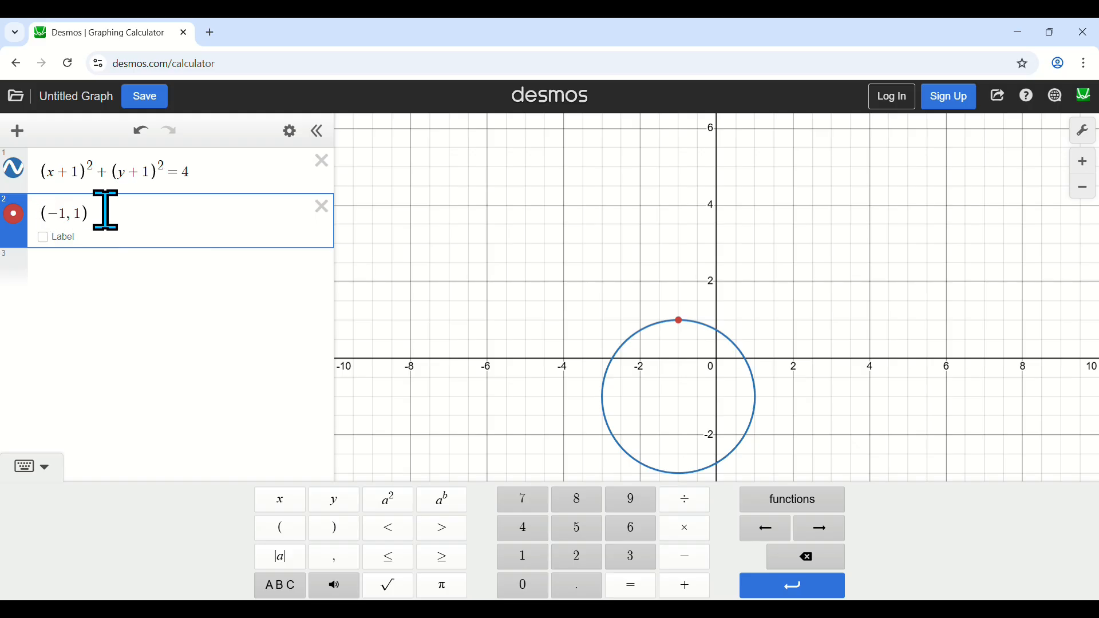
pyautogui.write('A=')
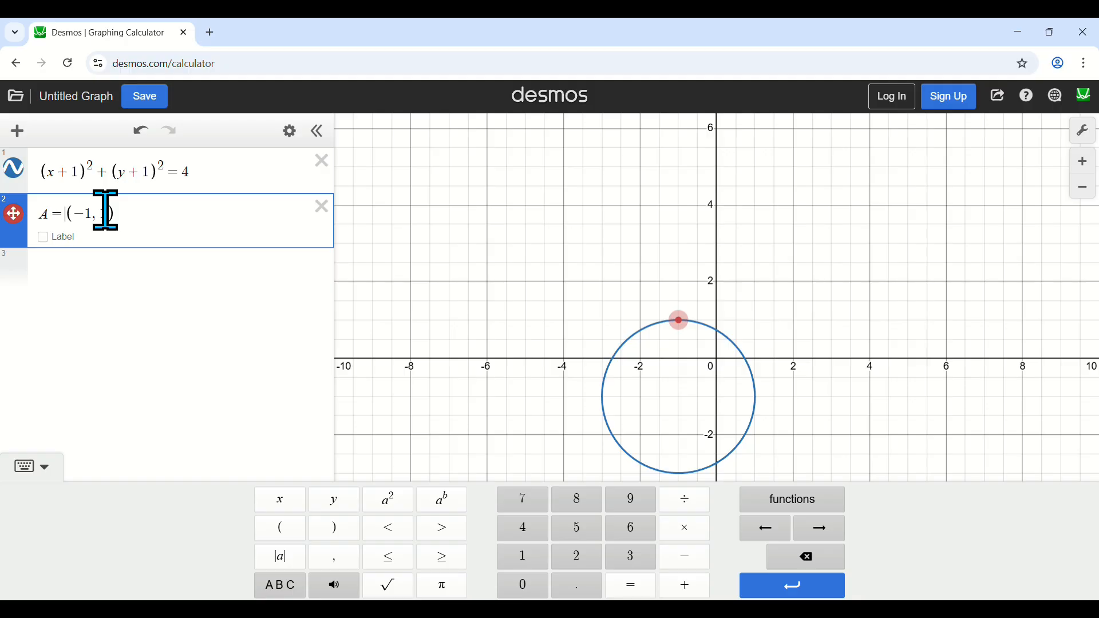
pyautogui.click(154, 219)
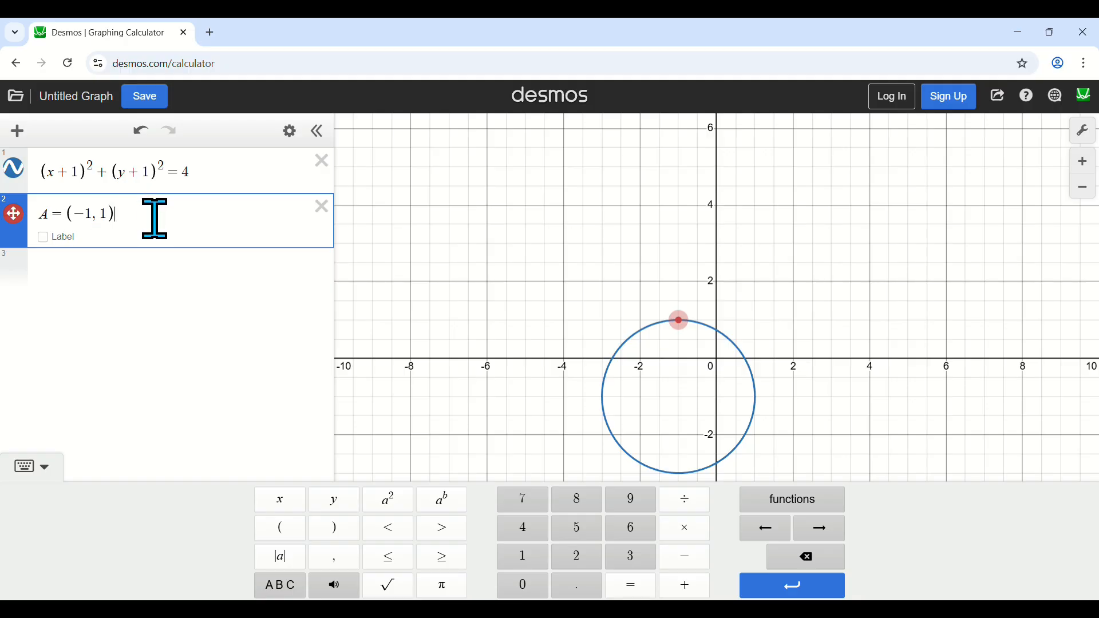
pyautogui.click(44, 237)
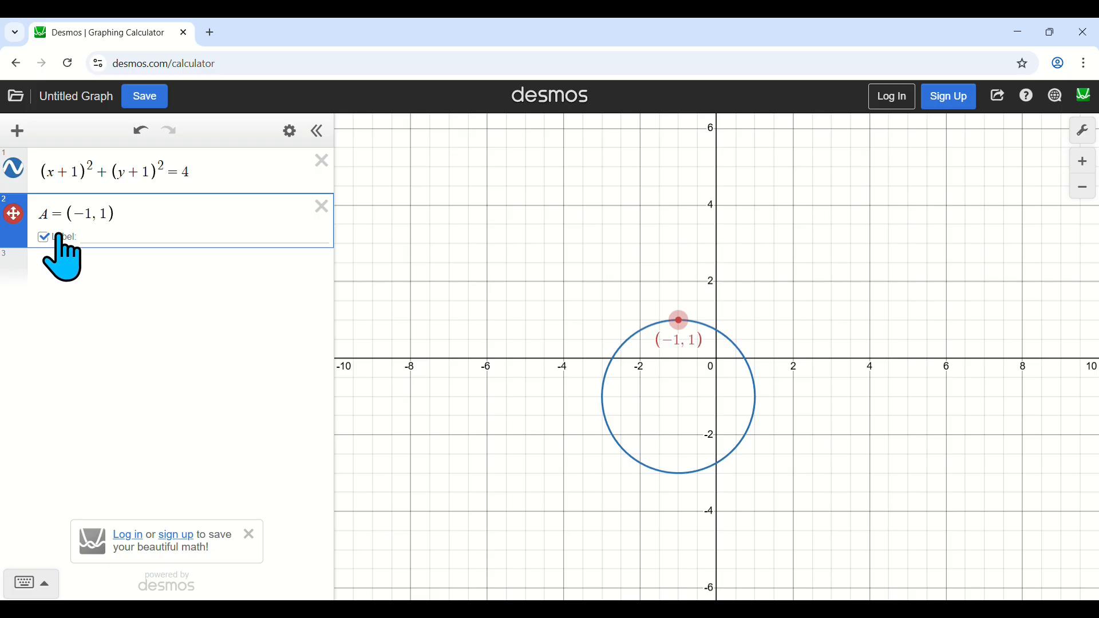
# Export the circle's lowest point (-1, -3) to the expression list and name it B
pyautogui.click(605, 408)
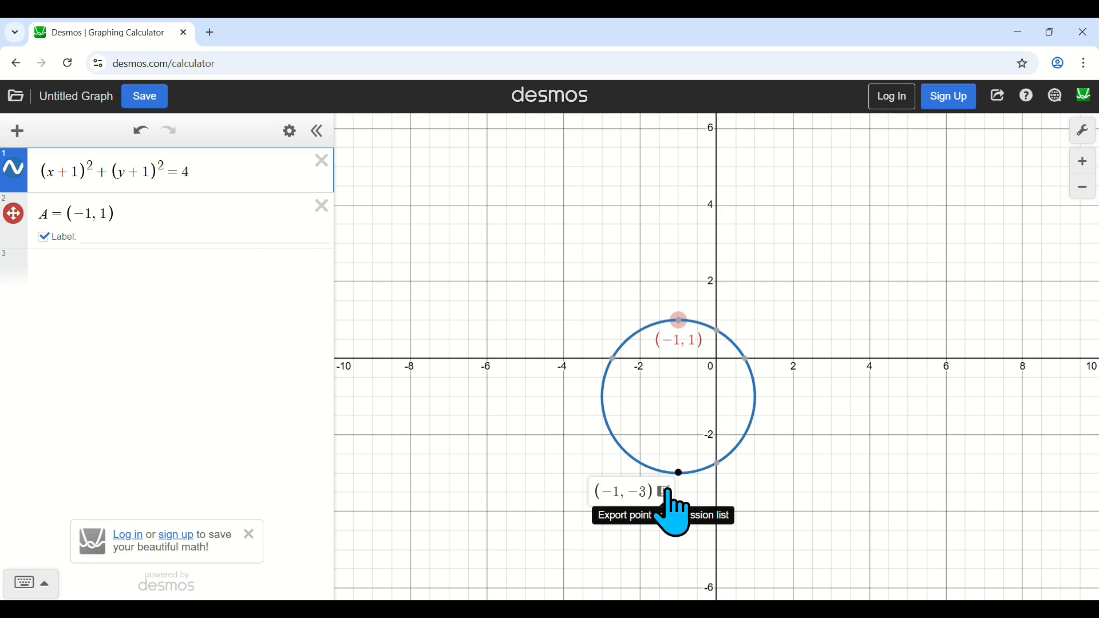
pyautogui.click(666, 493)
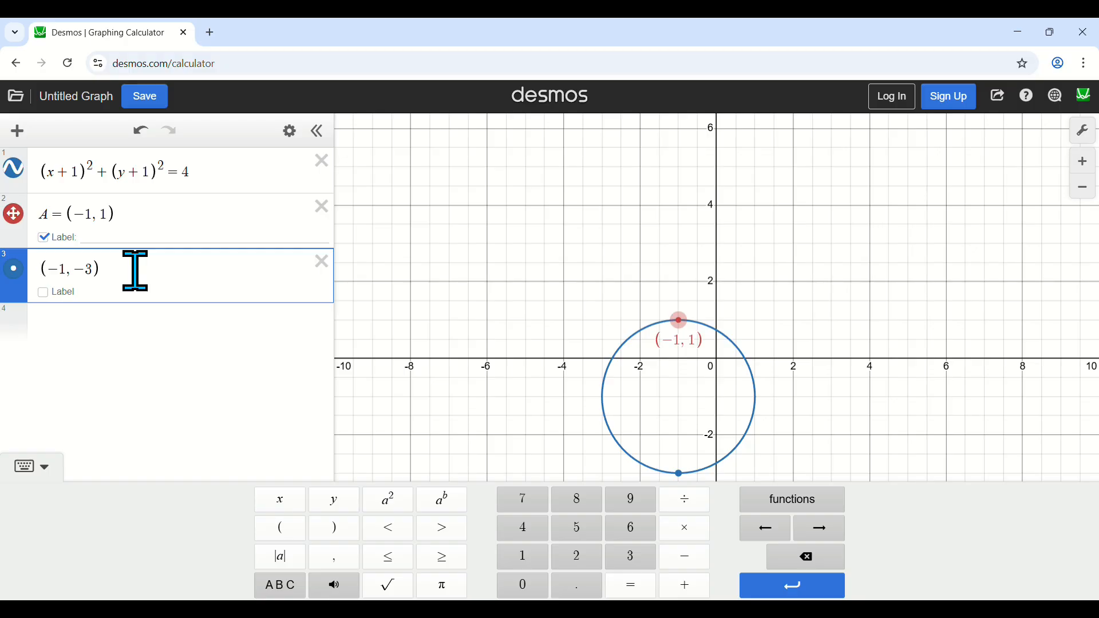
pyautogui.write('B=')
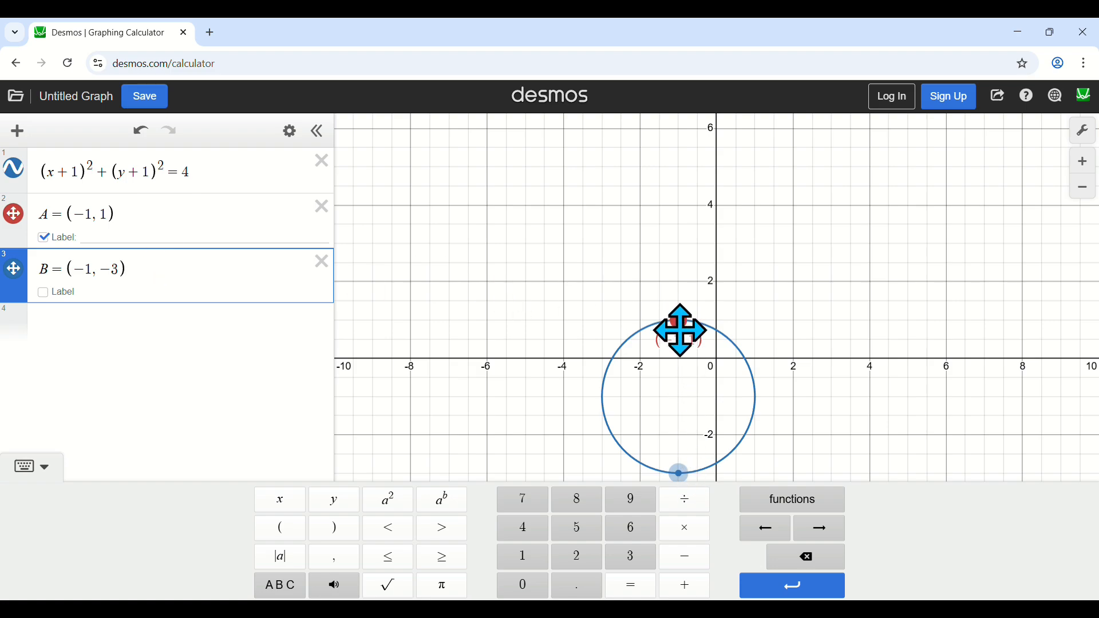
pyautogui.press('Return')
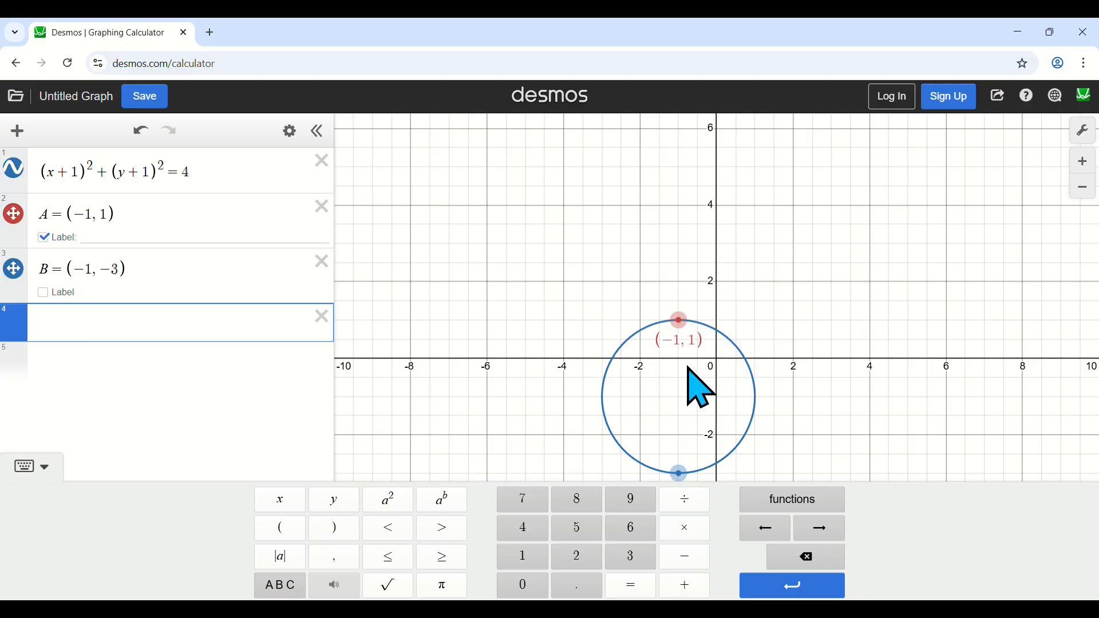
# Calculate the distance between points A and B with the geometry function distance(A,B) on a new expression line
pyautogui.click(836, 498)
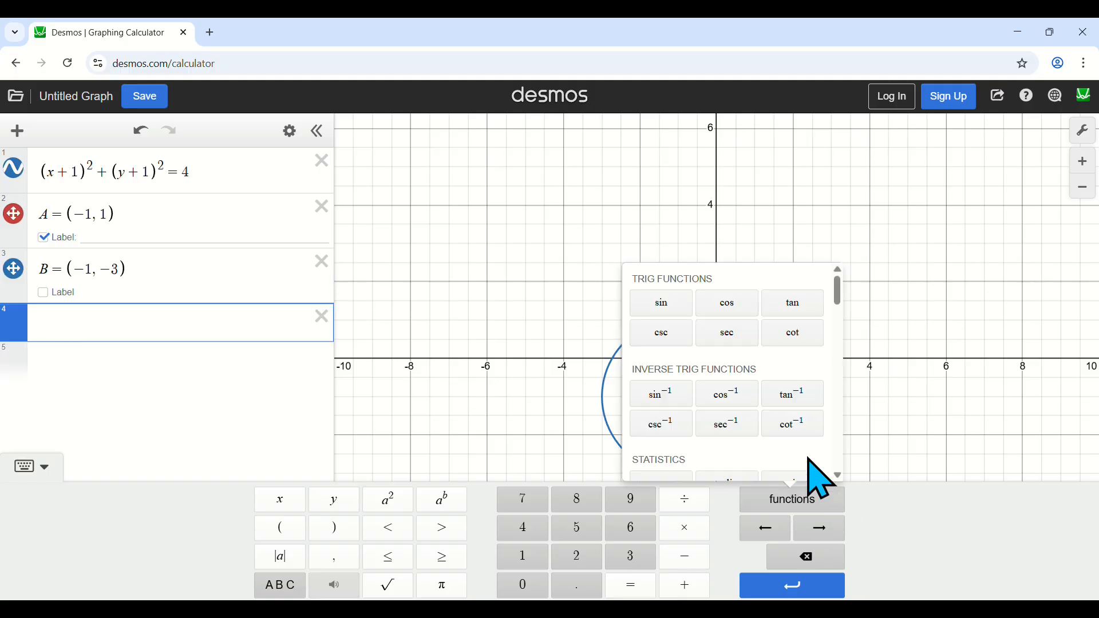
pyautogui.scroll(-3, 793, 411)
pyautogui.scroll(-6, 796, 409)
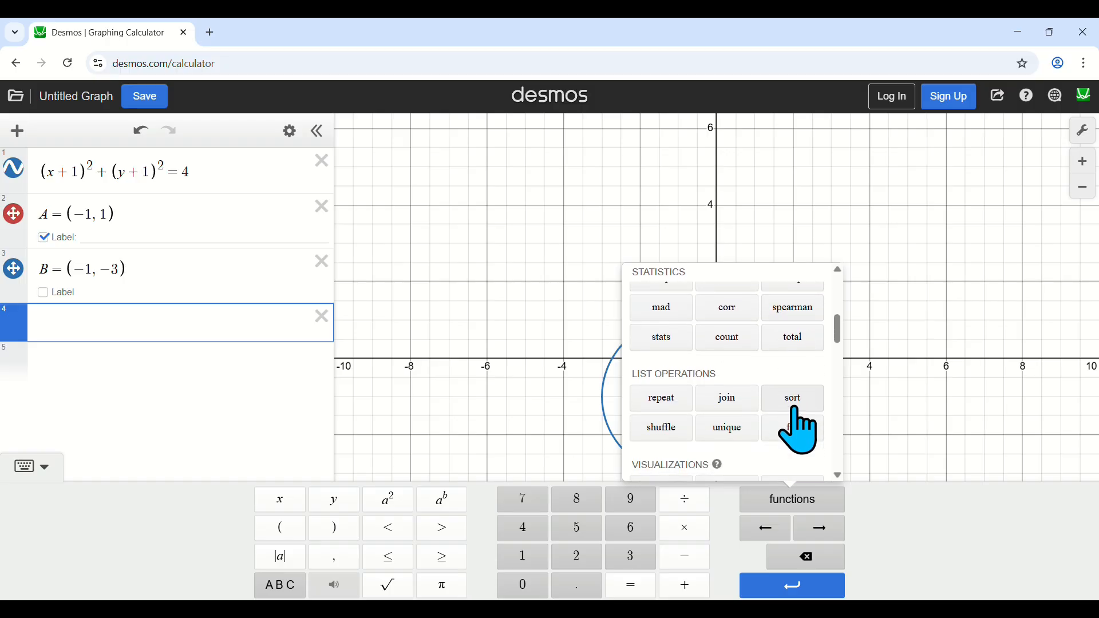
pyautogui.scroll(-8, 799, 404)
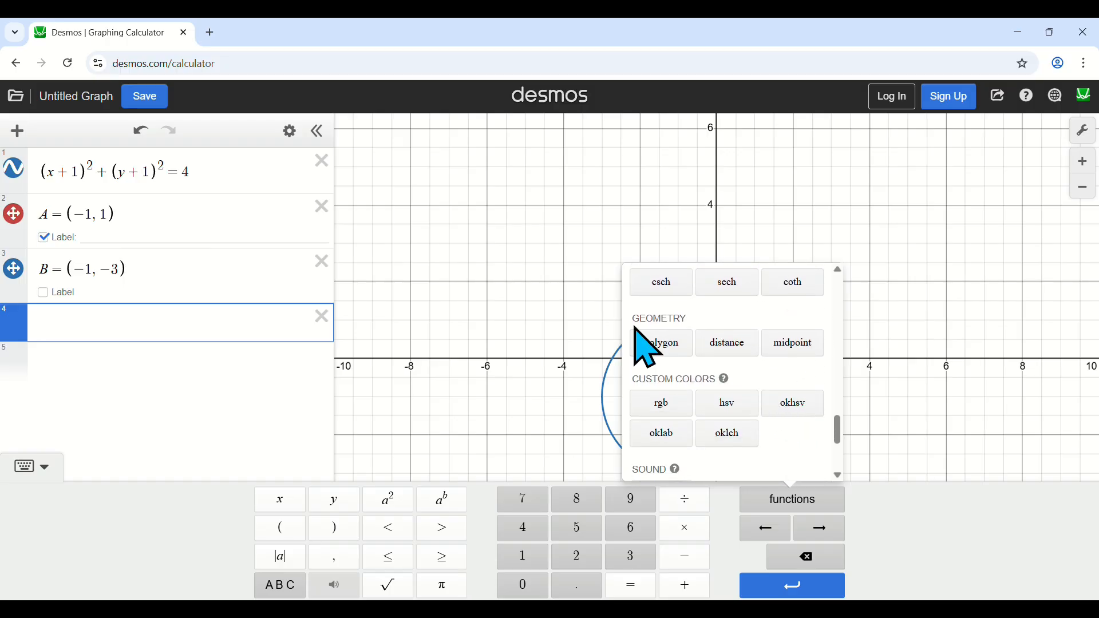
pyautogui.click(731, 346)
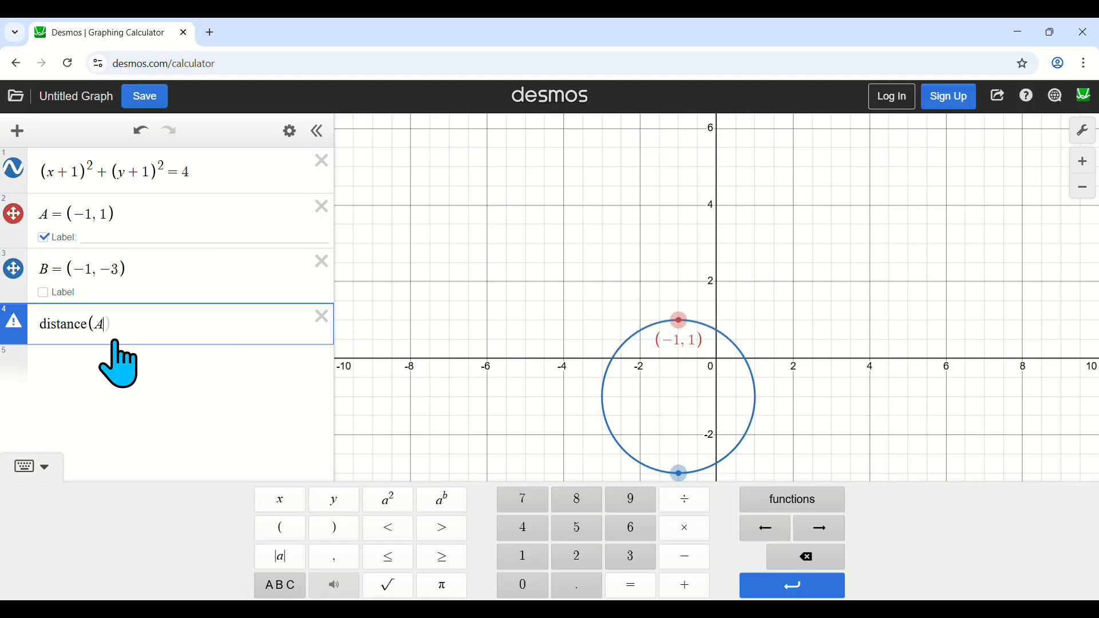
pyautogui.write(')')
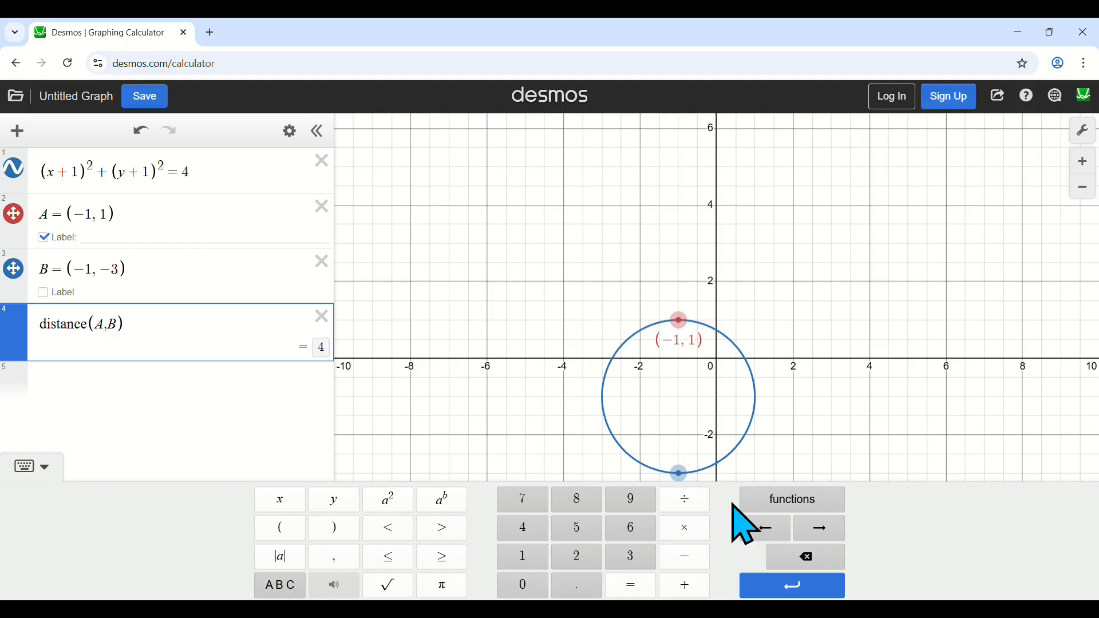
pyautogui.press('Return')
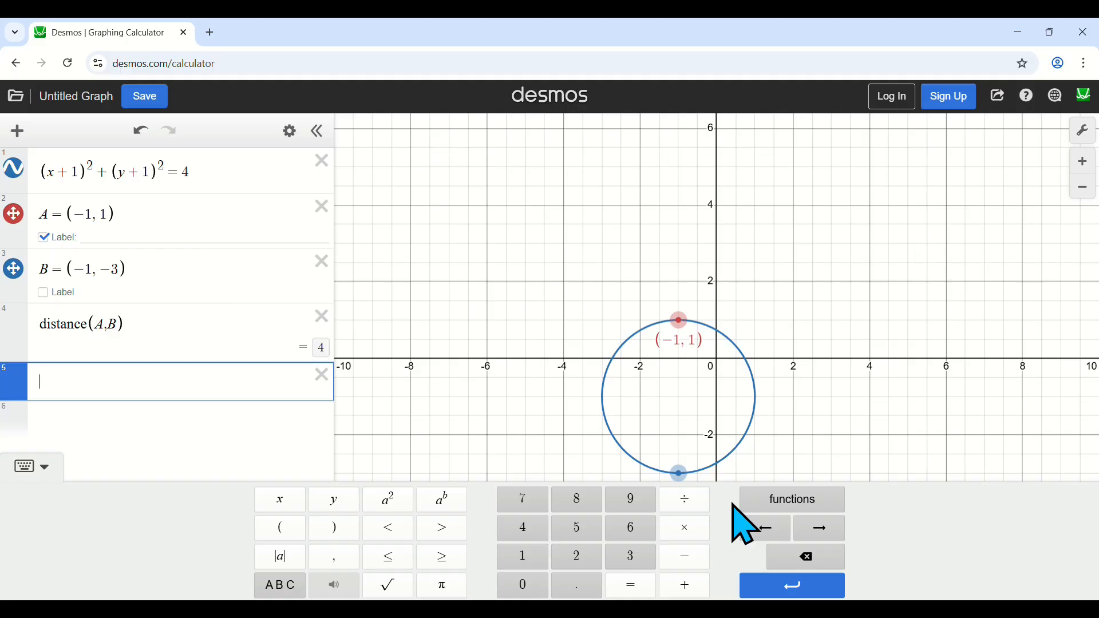
# Calculate the midpoint of points A and B with the geometry function midpoint(A,B) on the empty expression line
pyautogui.click(753, 501)
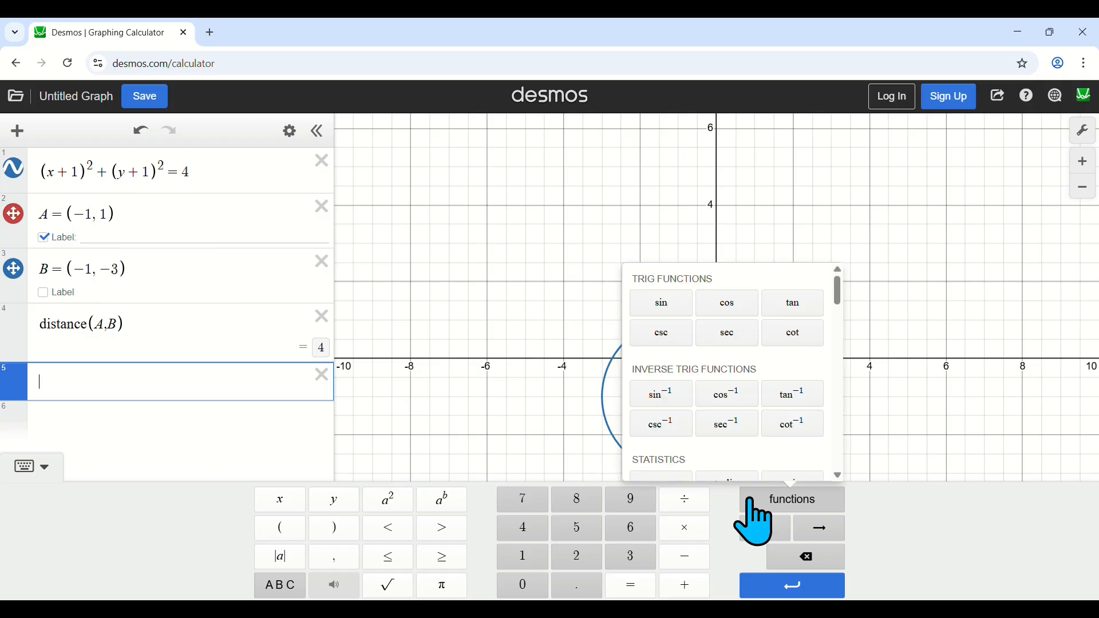
pyautogui.scroll(-5, 729, 383)
pyautogui.scroll(-8, 727, 371)
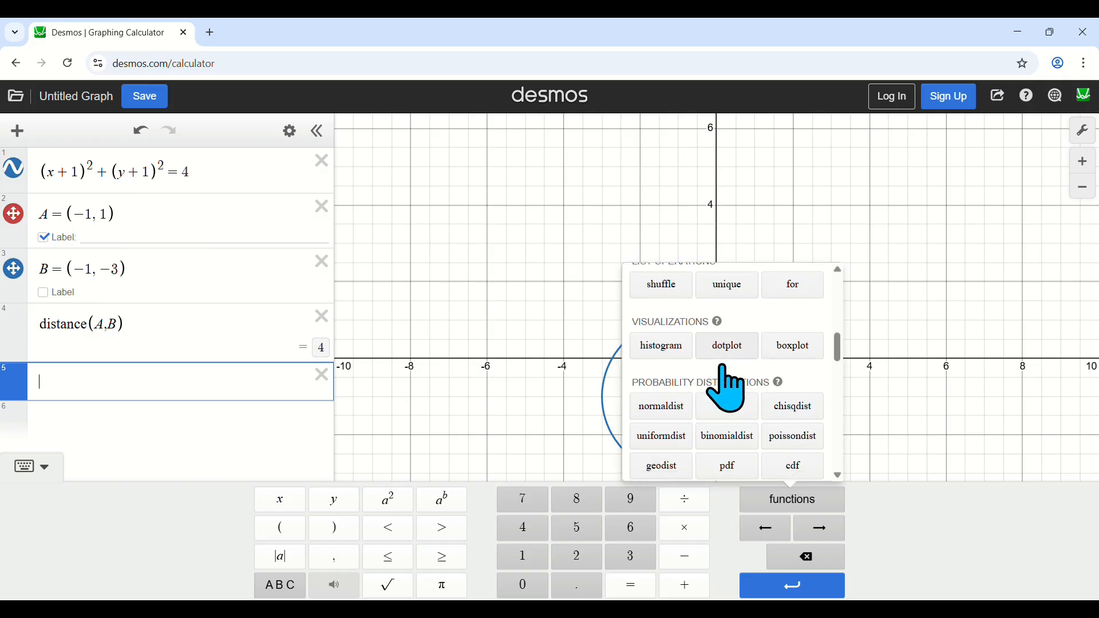
pyautogui.scroll(-5, 727, 384)
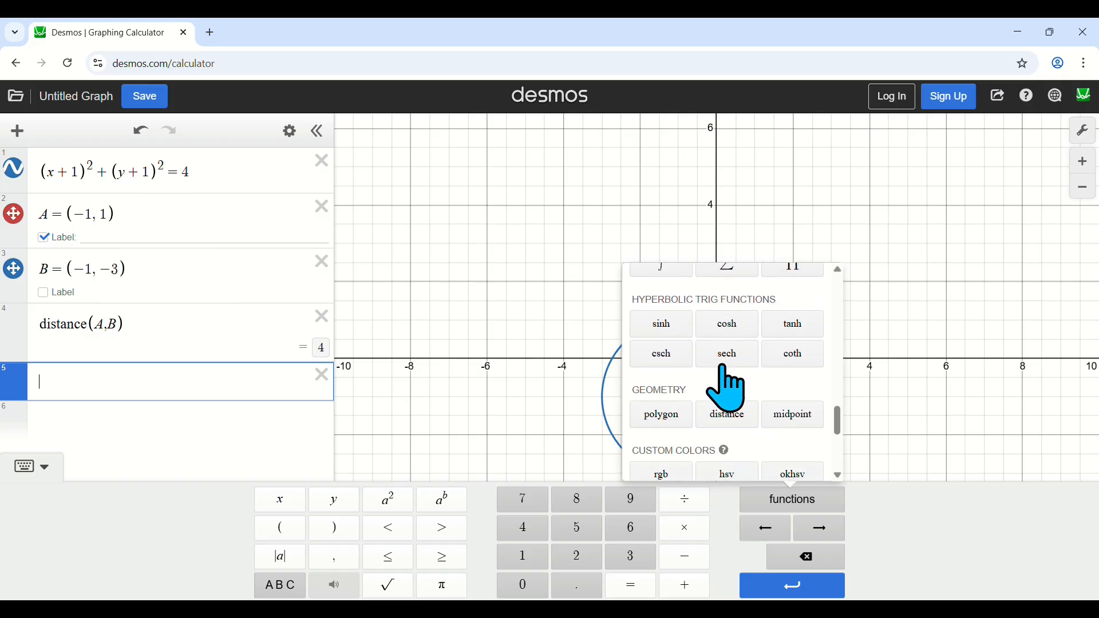
pyautogui.scroll(1, 773, 316)
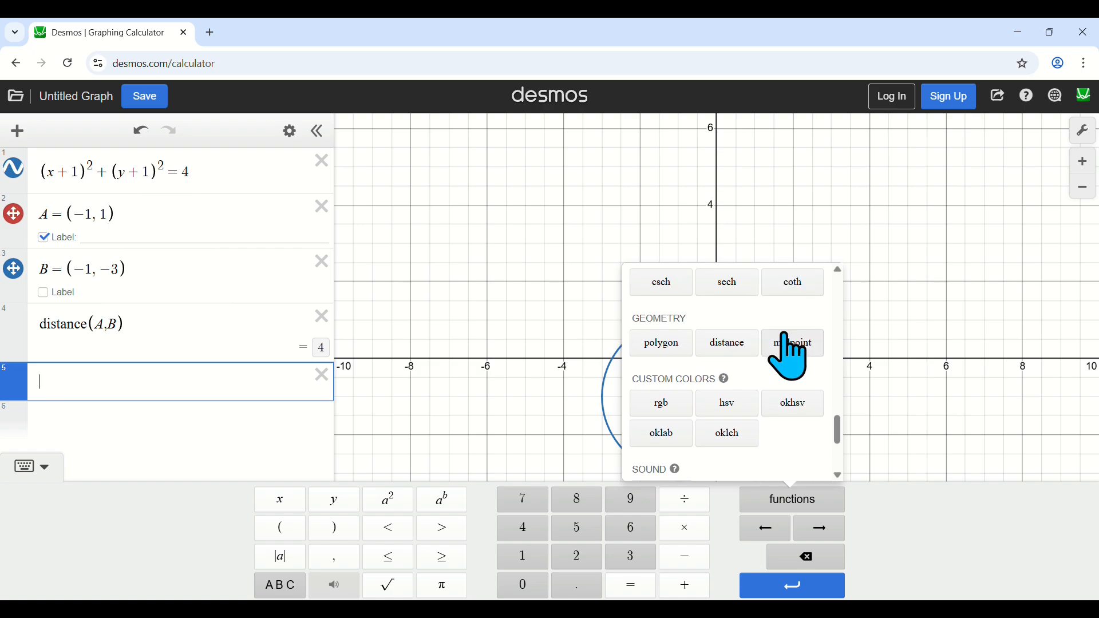
pyautogui.click(794, 343)
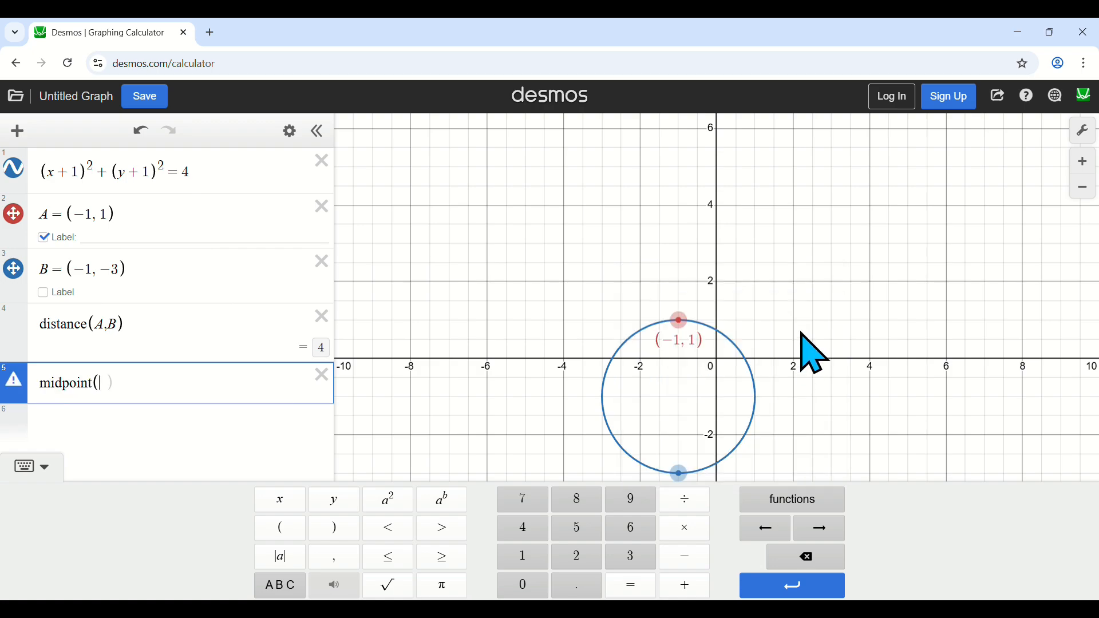
pyautogui.write('A,B')
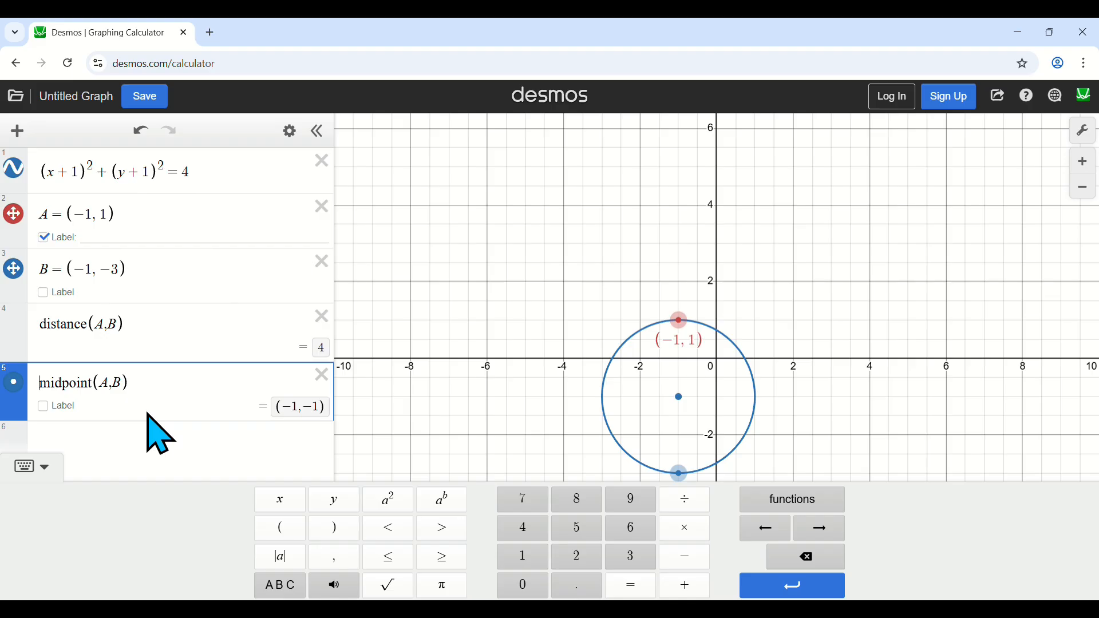
# Name the midpoint expression M and show its coordinate label on the graph
pyautogui.write('M')
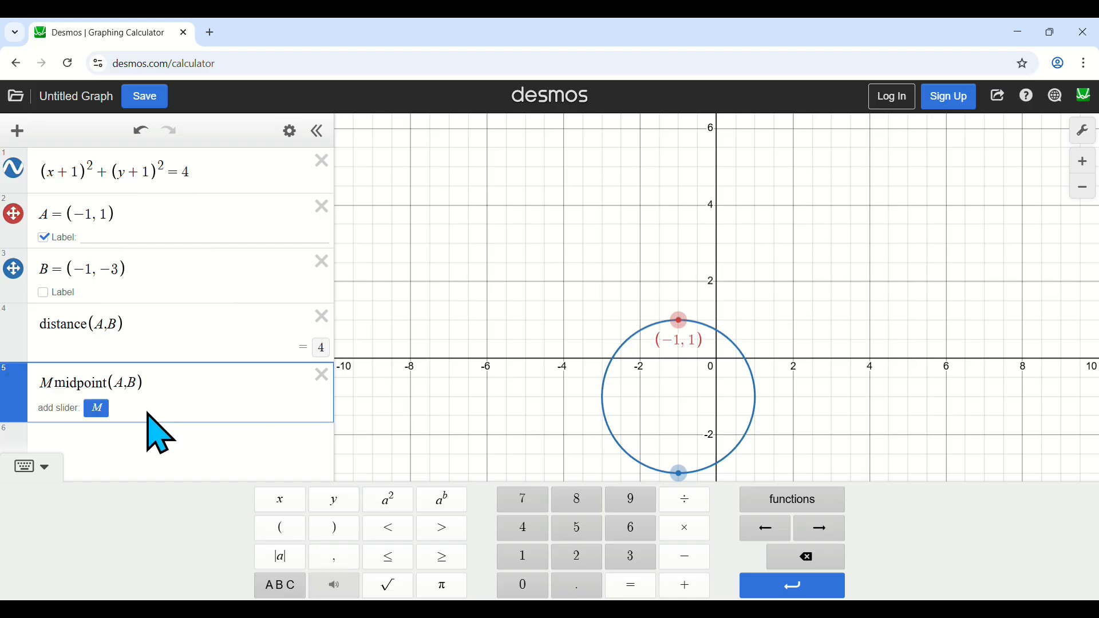
pyautogui.write('=')
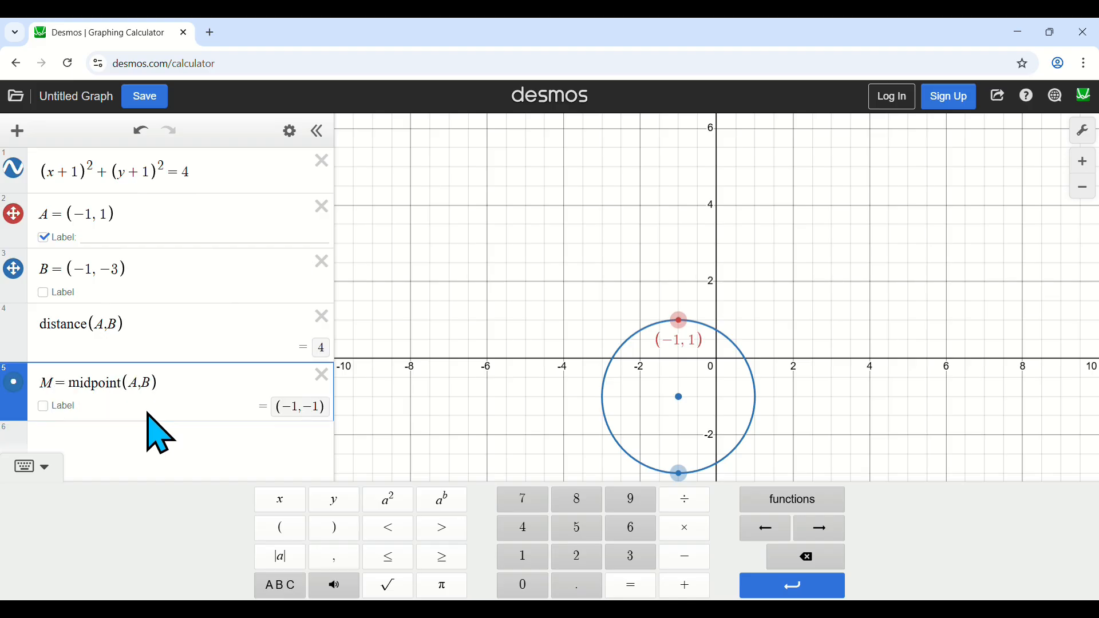
pyautogui.click(48, 407)
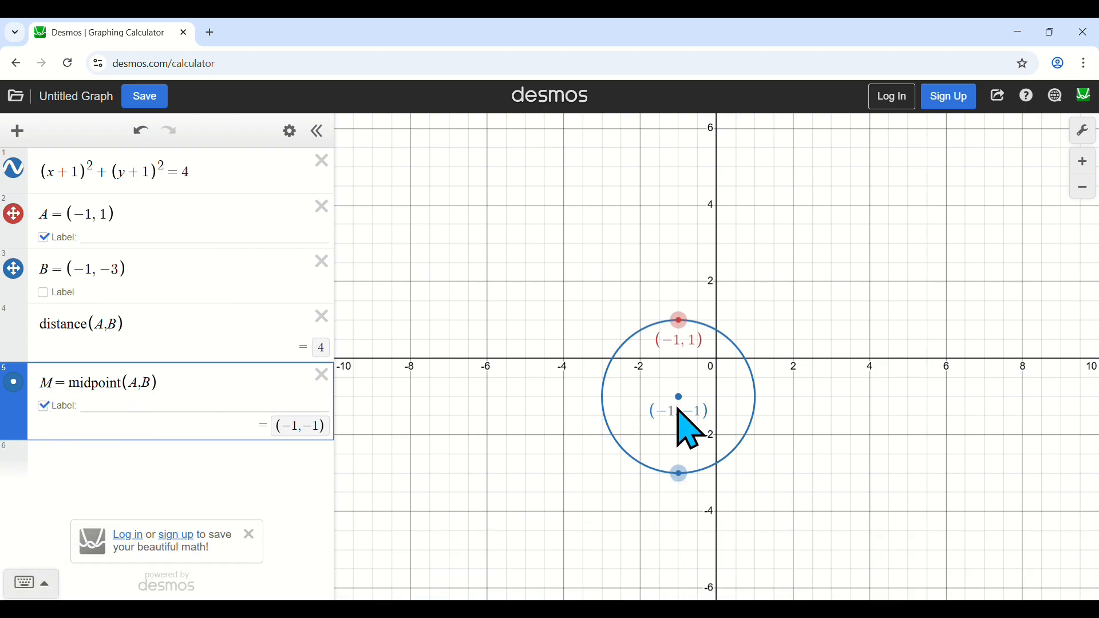
# Calculate the circle's radius with the geometry function distance(A,M) on a new expression line
pyautogui.click(193, 385)
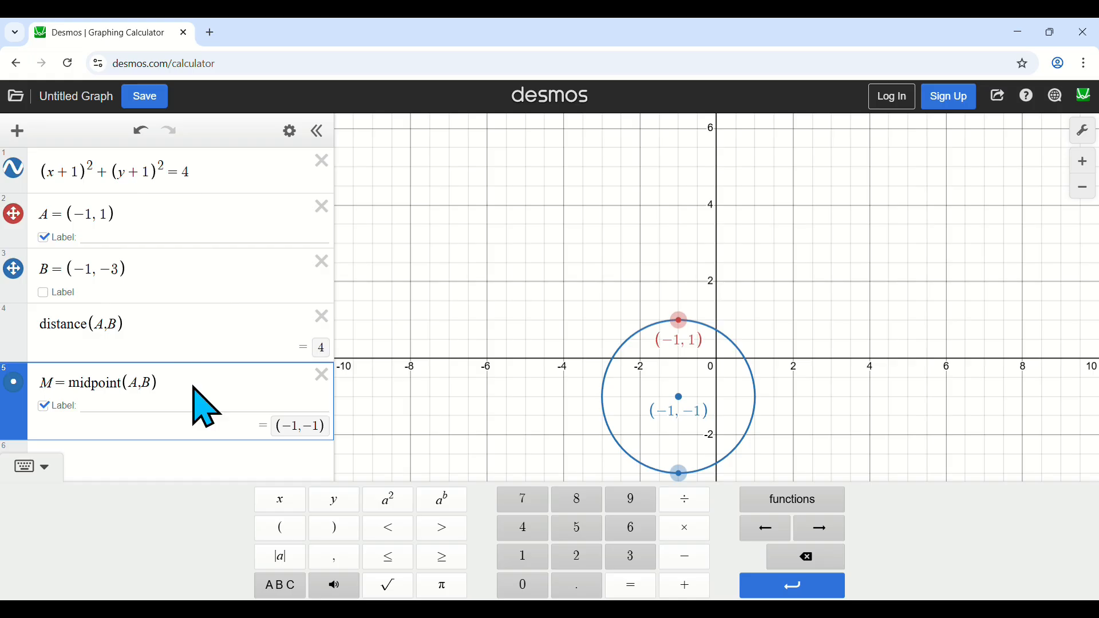
pyautogui.press('Return')
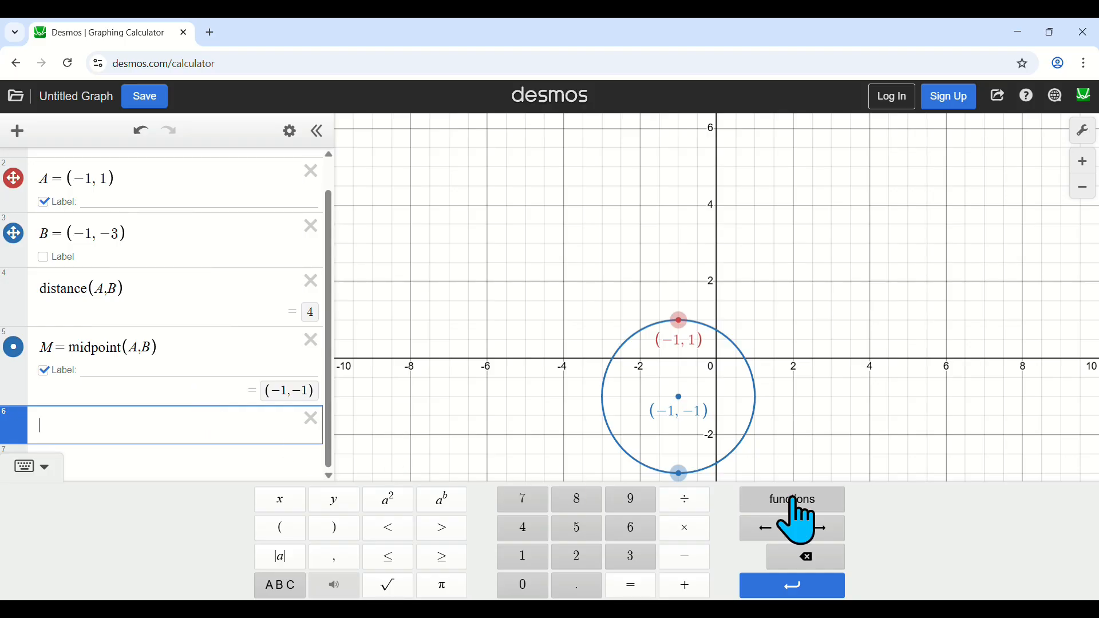
pyautogui.click(820, 505)
pyautogui.scroll(-8, 796, 438)
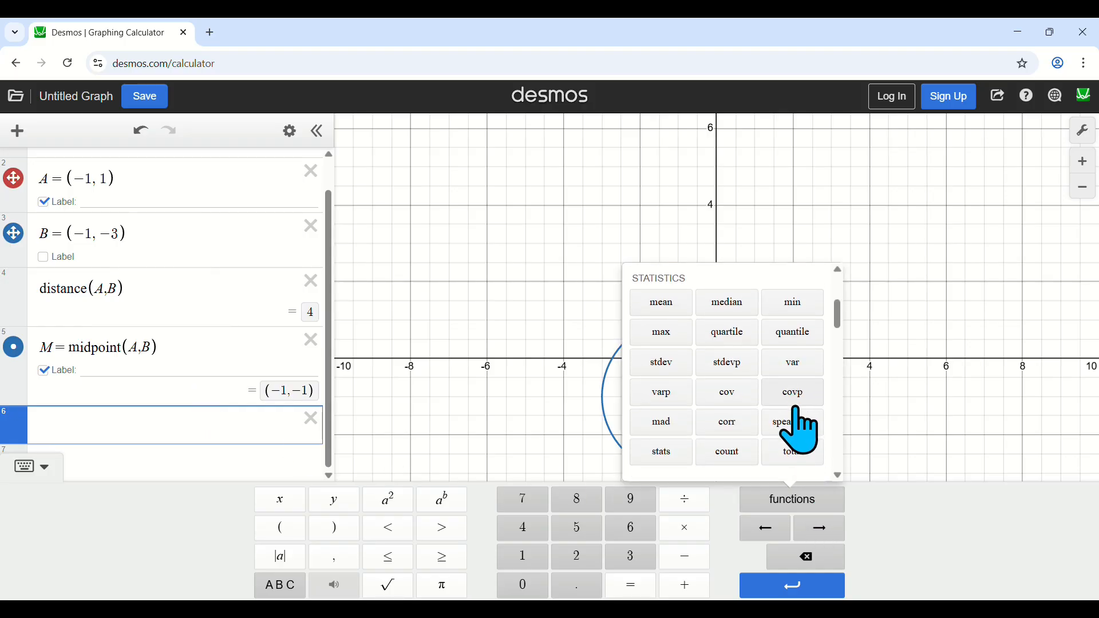
pyautogui.scroll(-5, 800, 401)
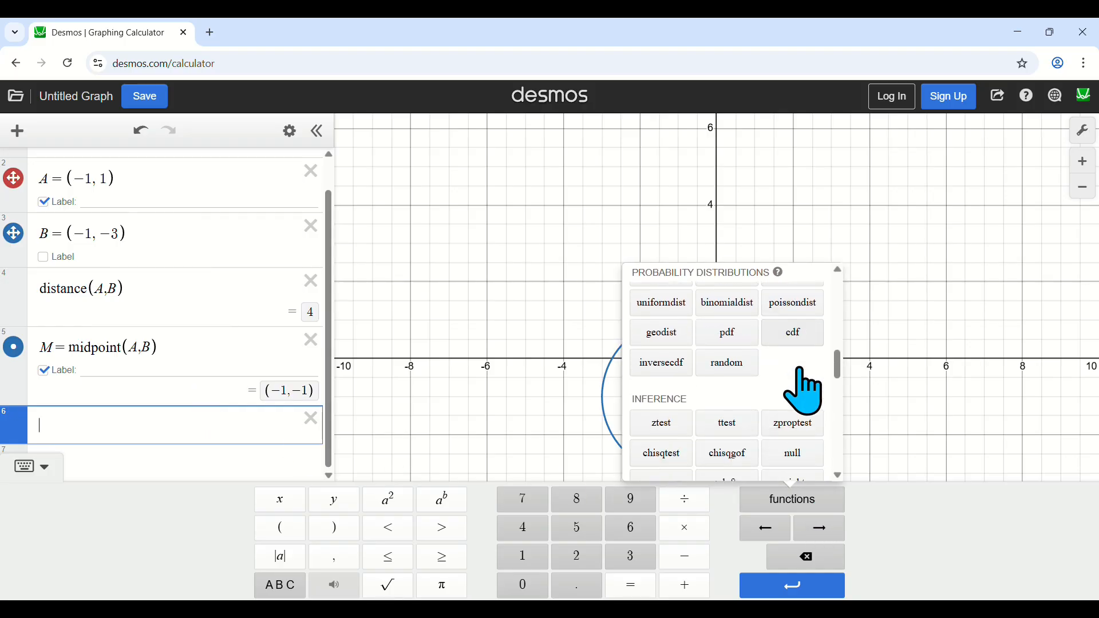
pyautogui.scroll(-2, 802, 378)
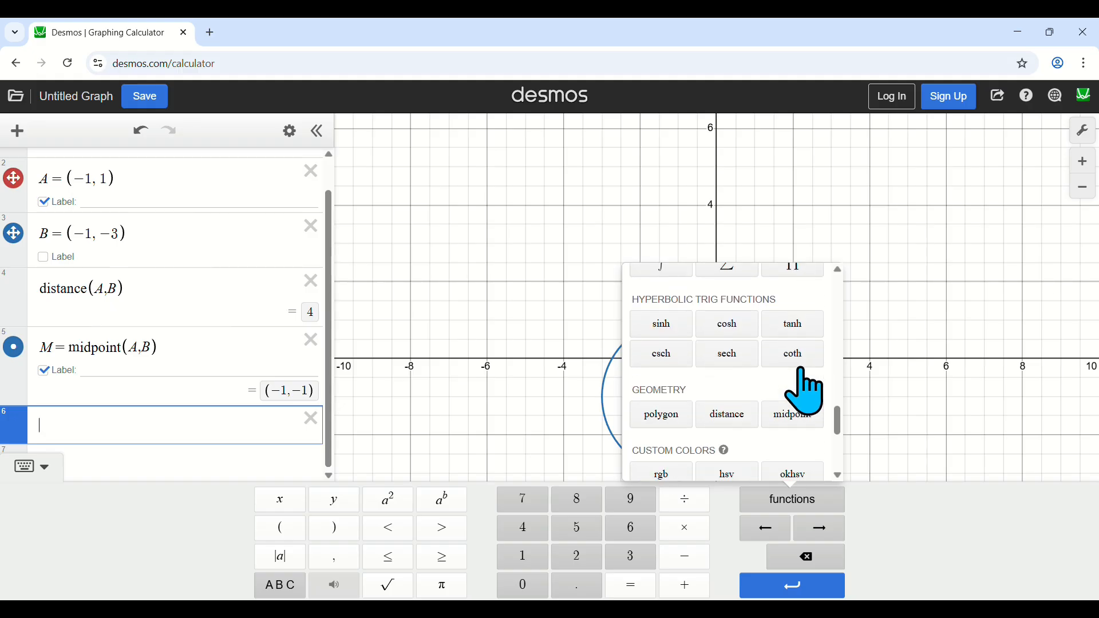
pyautogui.click(726, 414)
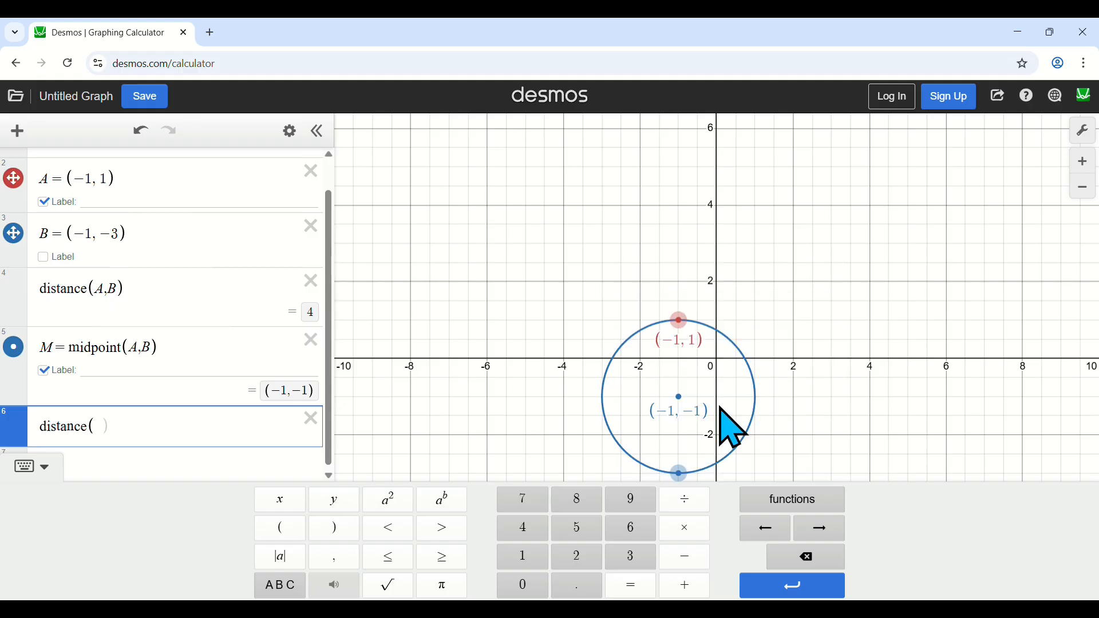
pyautogui.write('A,M')
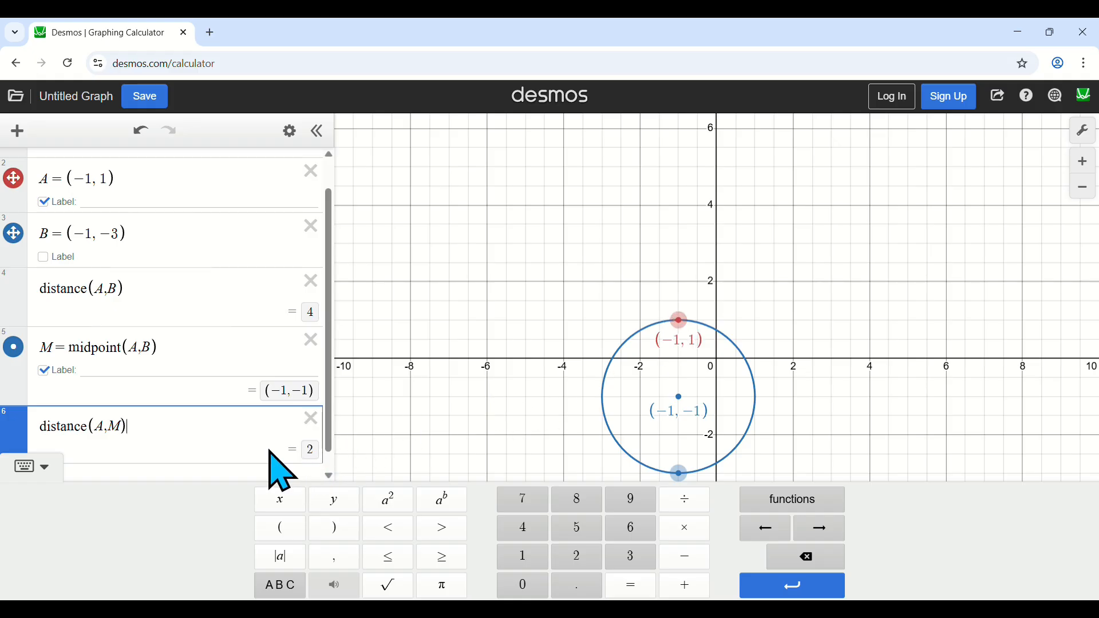
# Calculate the circle's circumference on a new expression line as C = 2π2
pyautogui.press('Return')
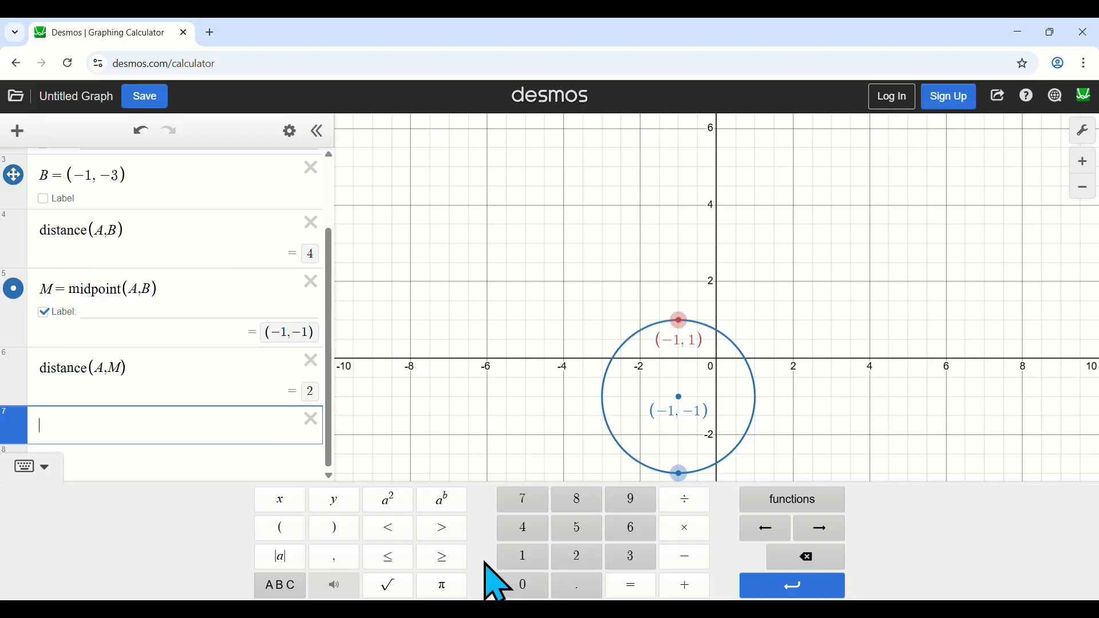
pyautogui.write('C =')
pyautogui.click(576, 556)
pyautogui.click(443, 585)
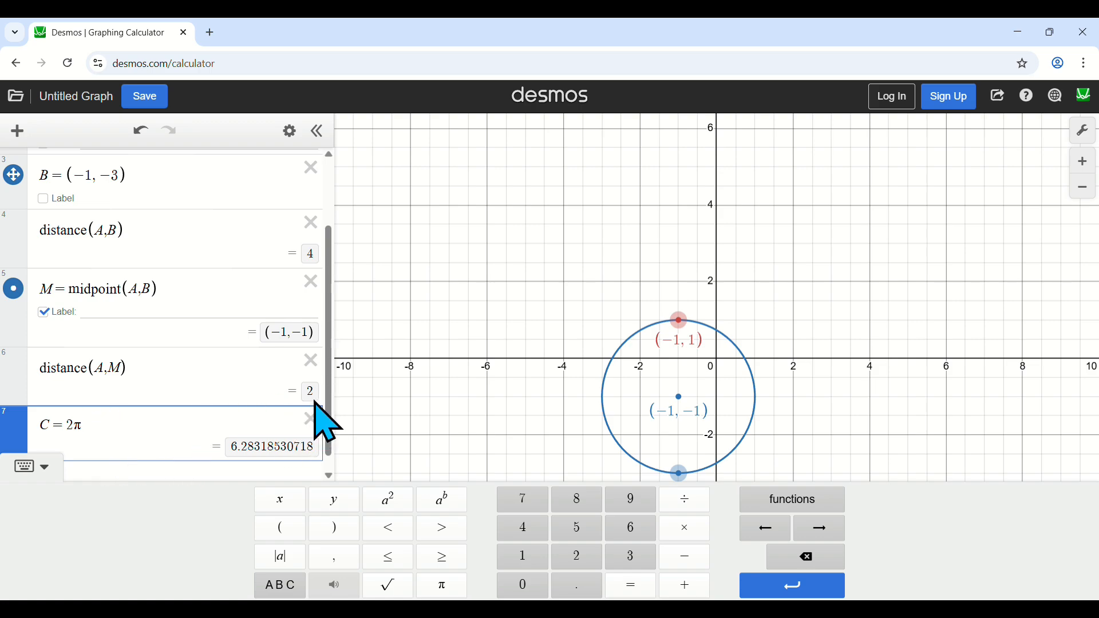
pyautogui.click(595, 563)
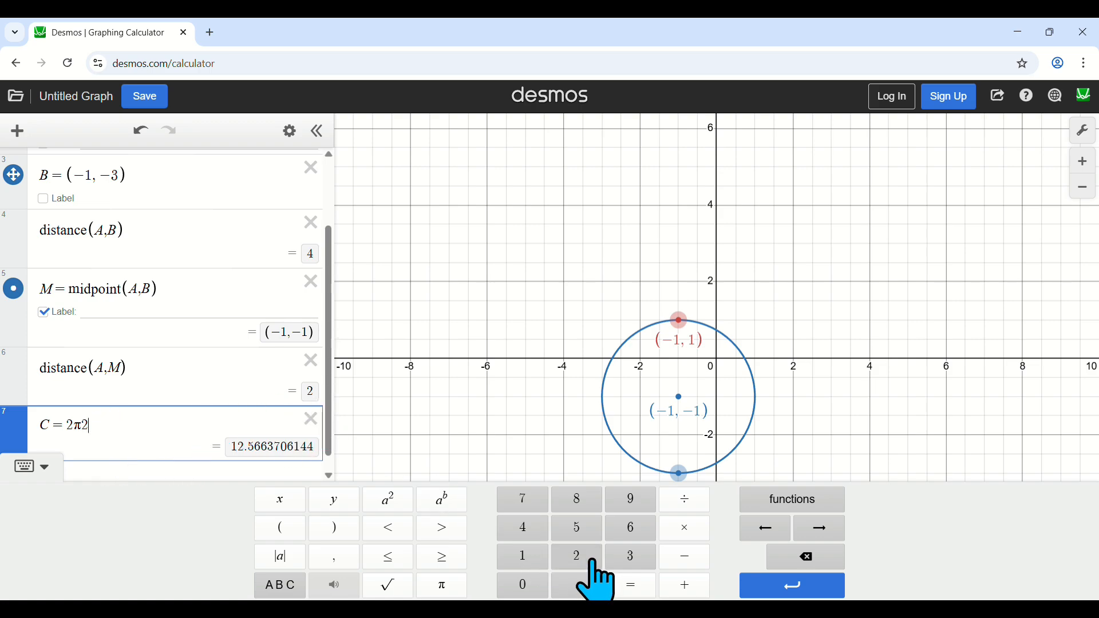